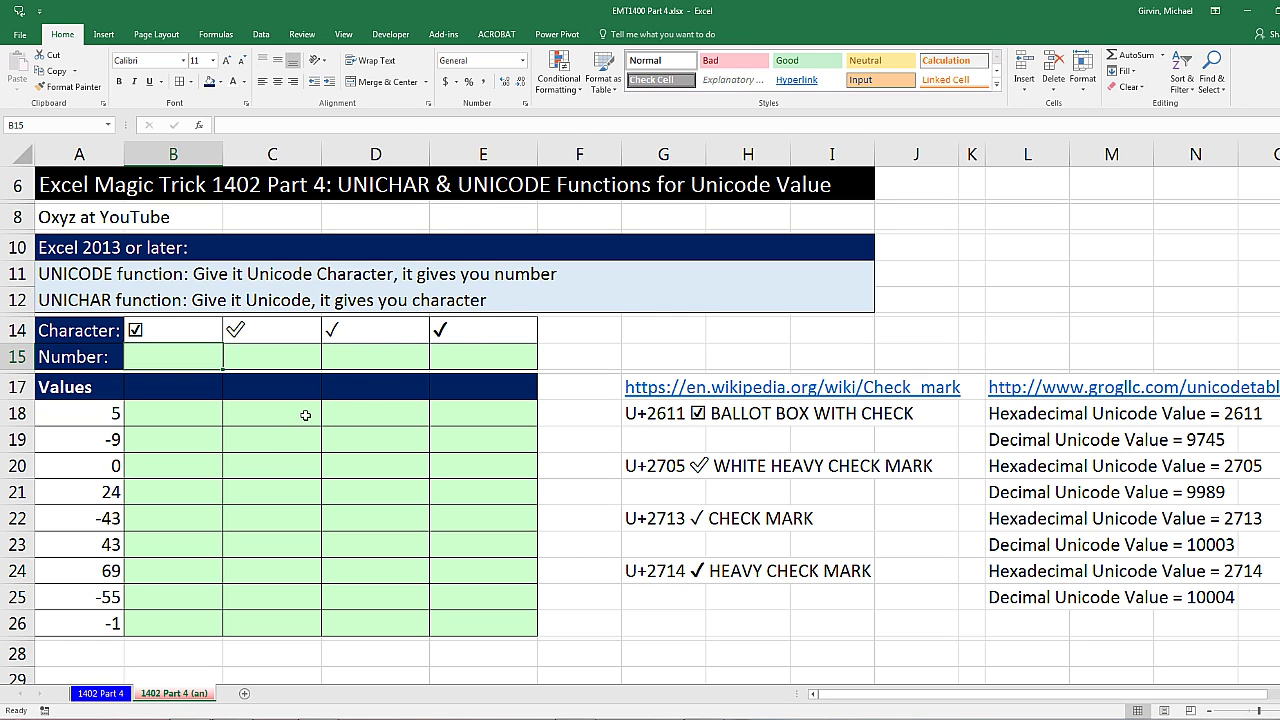
- Enter =UNICODE(B14) in B15 so it returns 9745 for the ballot box character
{"action": "scroll", "coordinate": [232, 318], "scroll_direction": "up", "scroll_amount": 2}
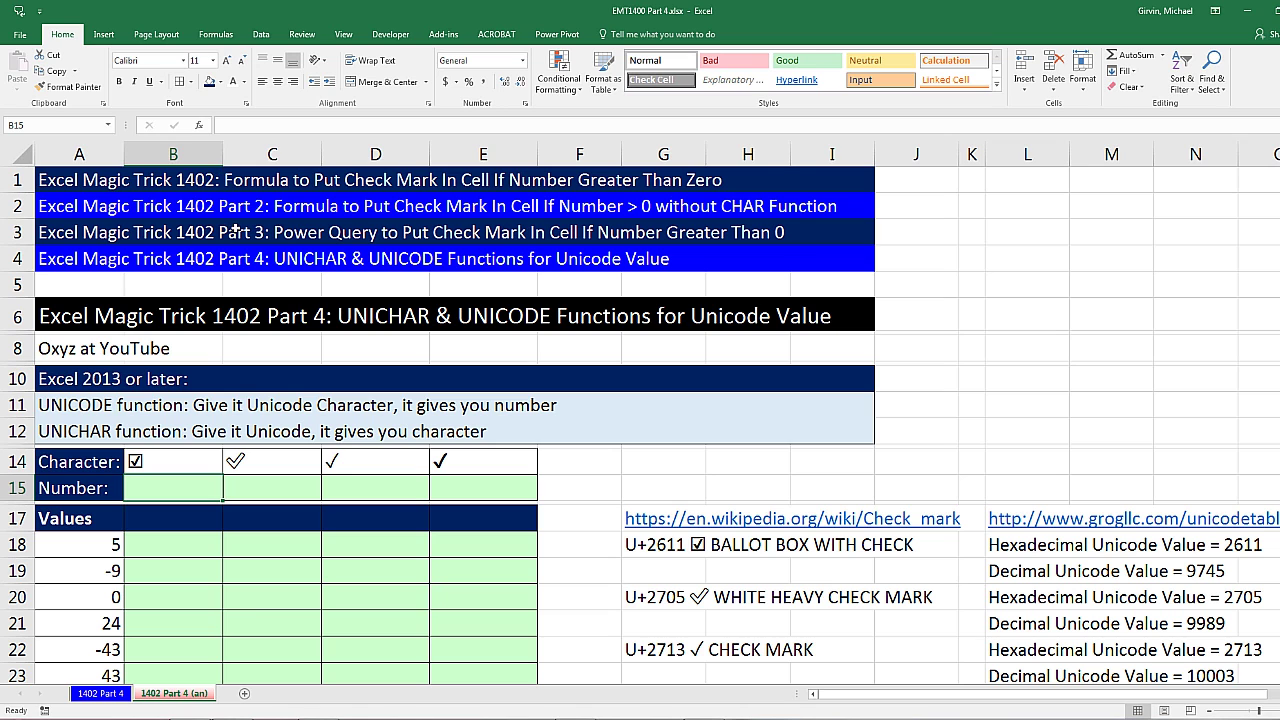
{"action": "scroll", "coordinate": [262, 280], "scroll_direction": "down", "scroll_amount": 2}
{"action": "scroll", "coordinate": [269, 288], "scroll_direction": "down", "scroll_amount": 2}
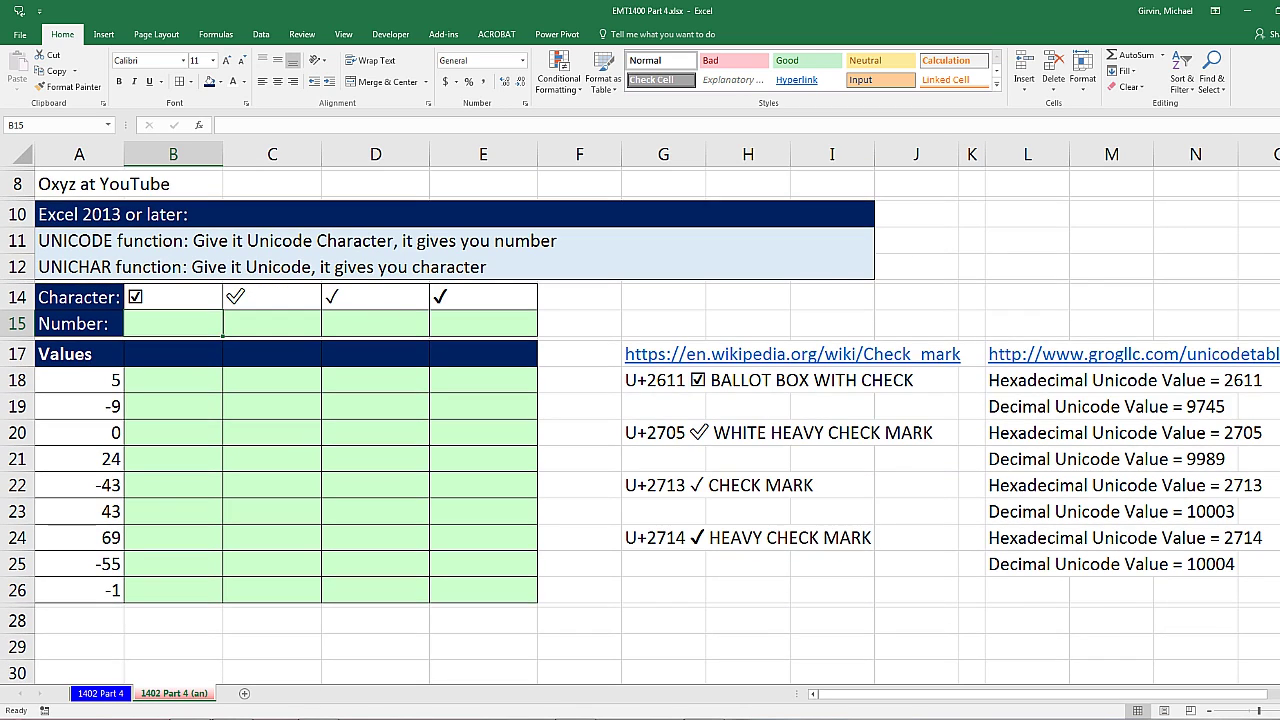
{"action": "scroll", "coordinate": [402, 316], "scroll_direction": "up", "scroll_amount": 1}
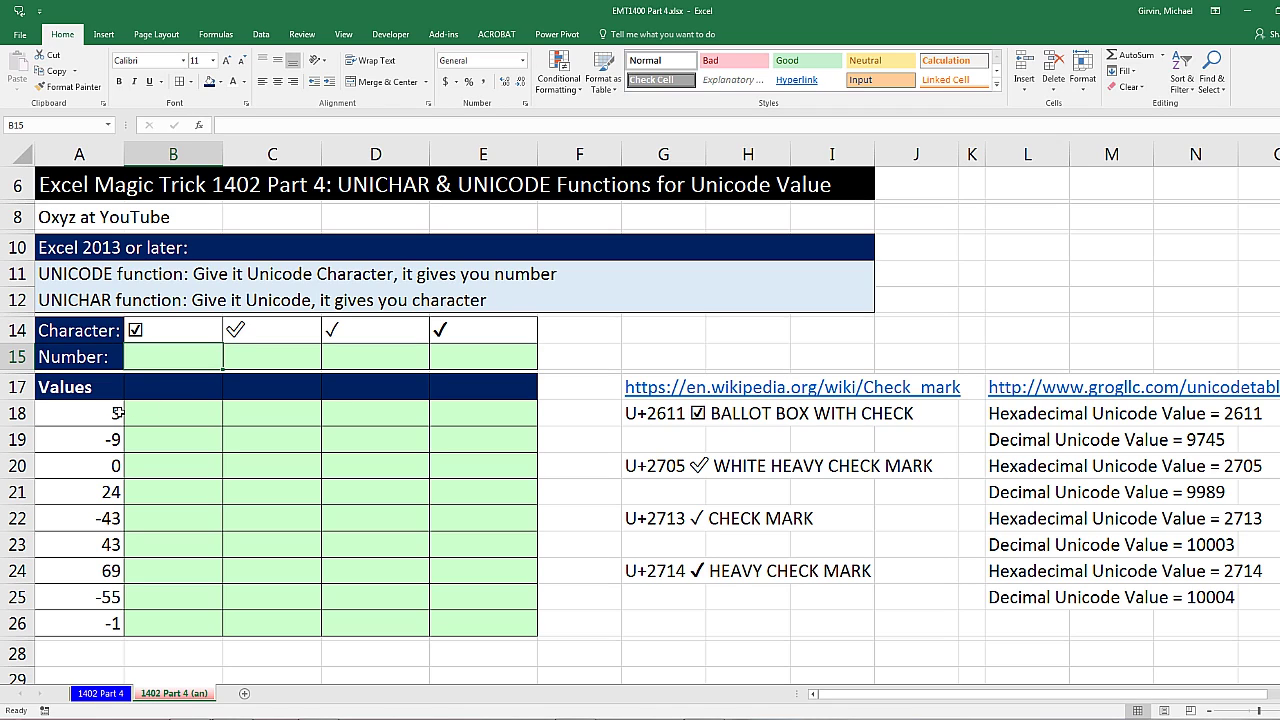
{"action": "left_click", "coordinate": [161, 438]}
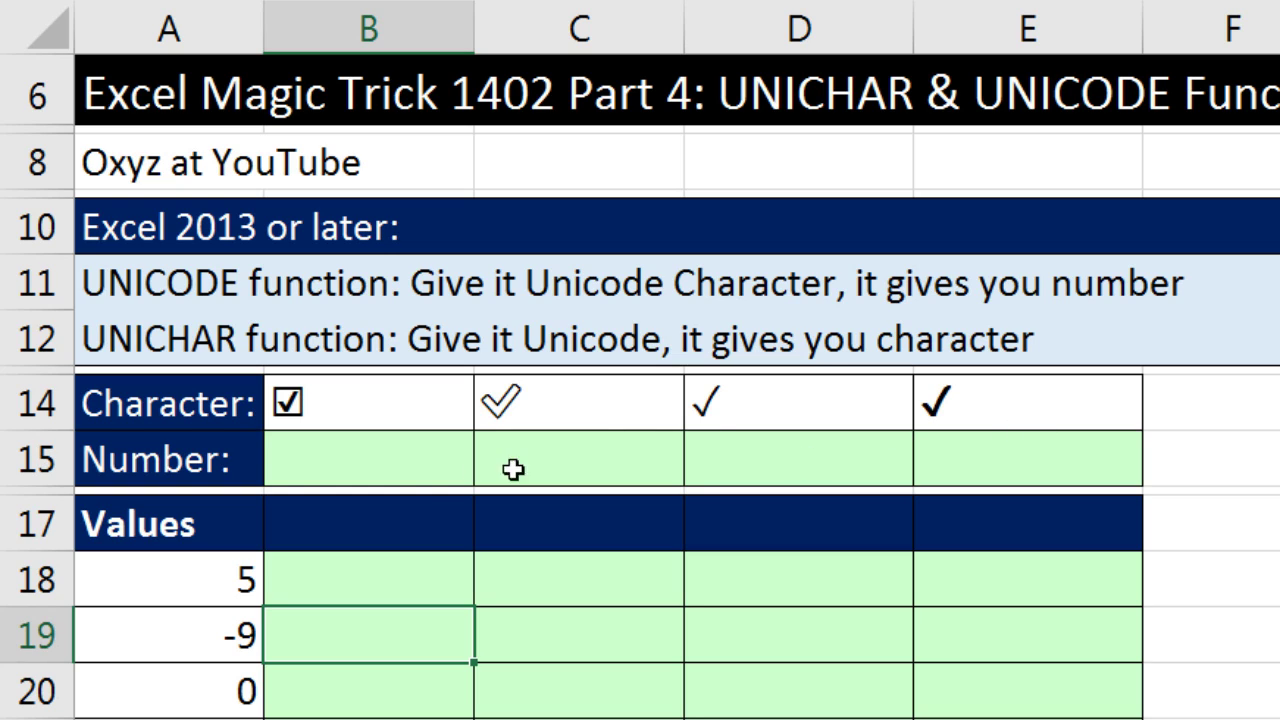
{"action": "left_click", "coordinate": [348, 465]}
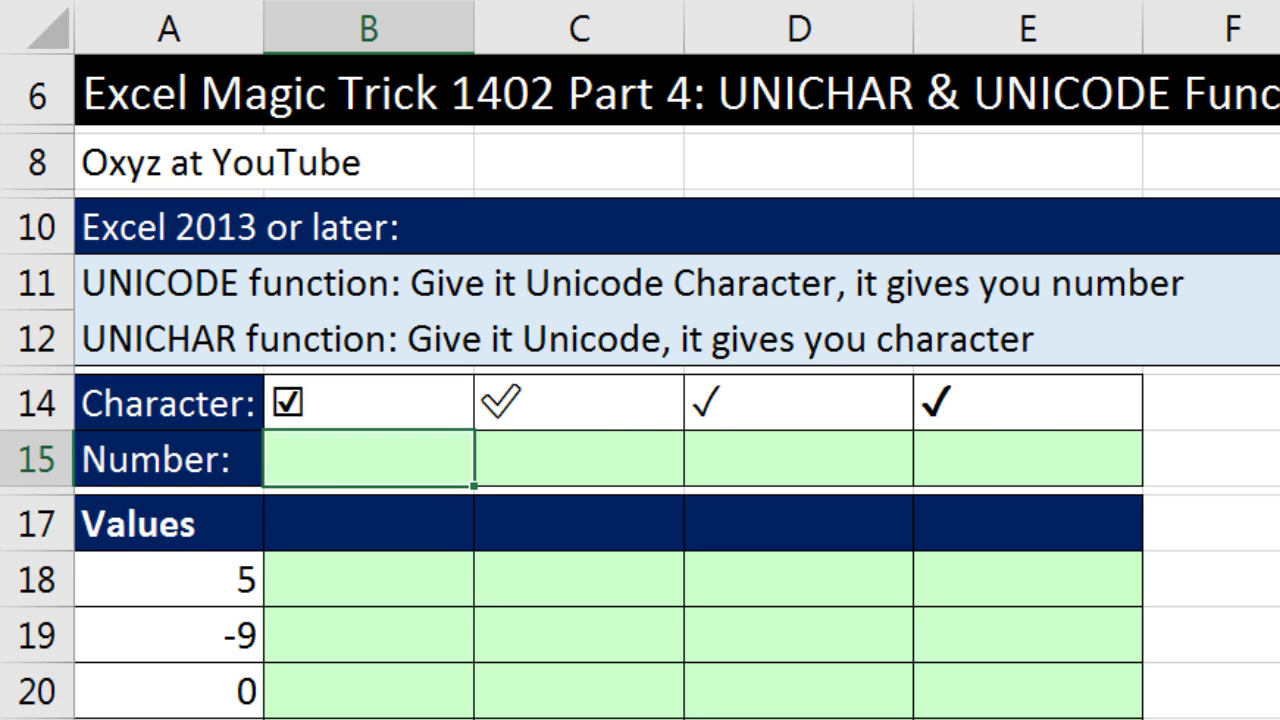
{"action": "type", "text": "=uni"}
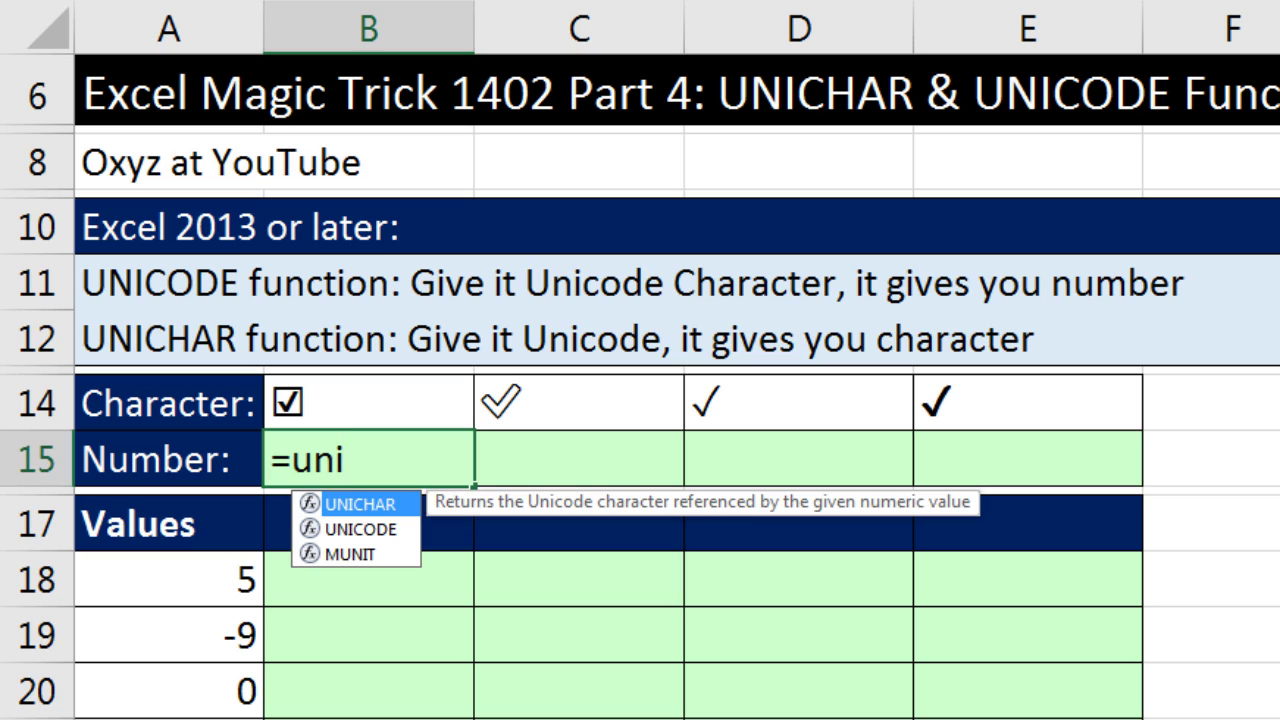
{"action": "key", "text": "Down"}
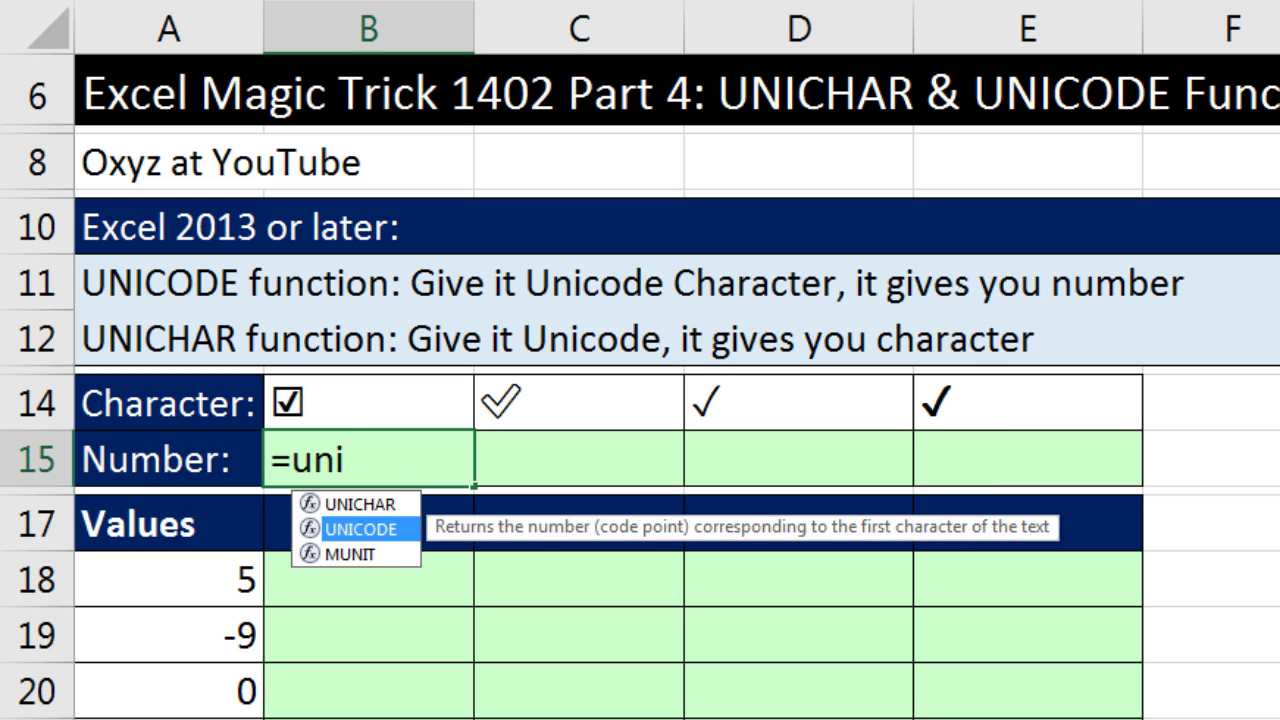
{"action": "key", "text": "Tab"}
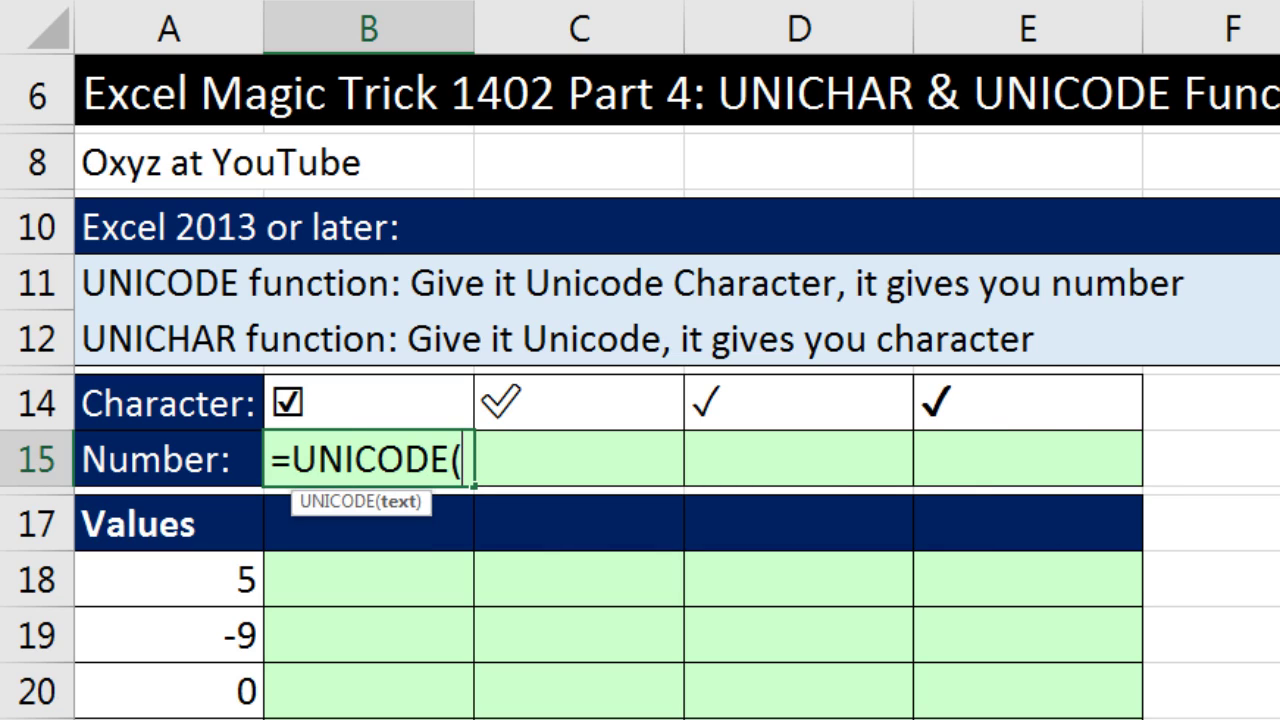
{"action": "left_click", "coordinate": [380, 406]}
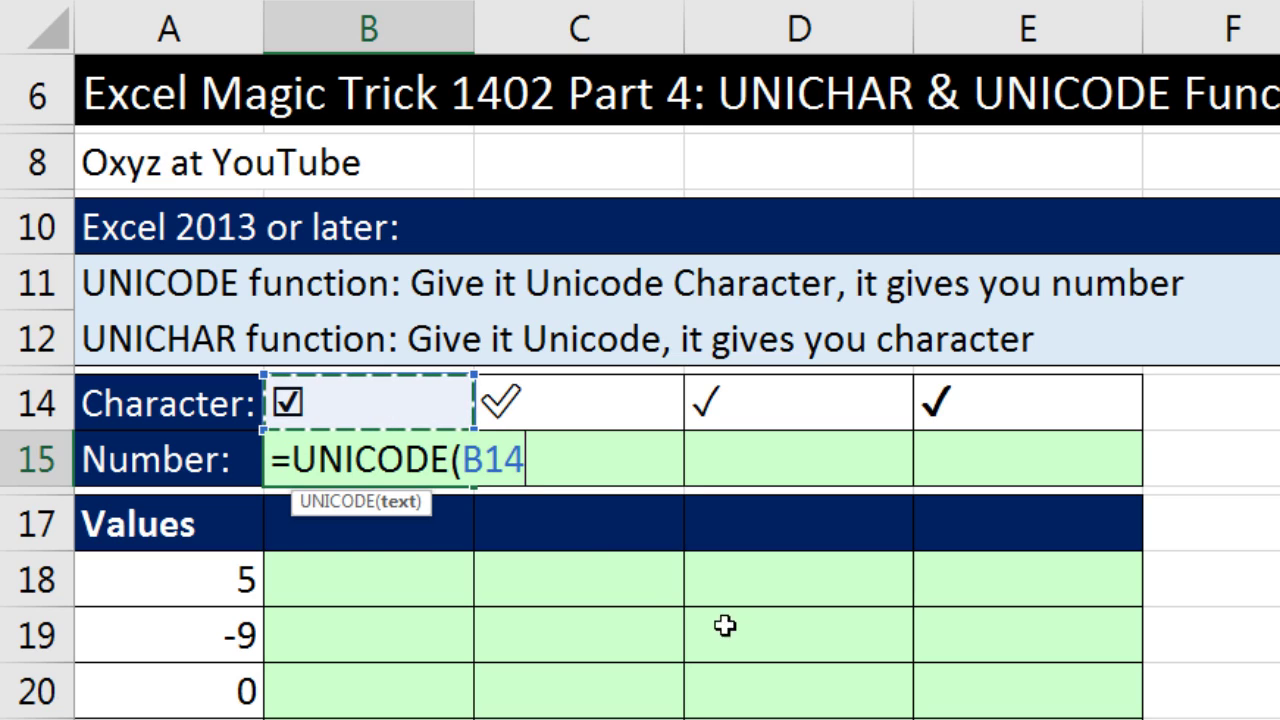
{"action": "key", "text": "ctrl+Return"}
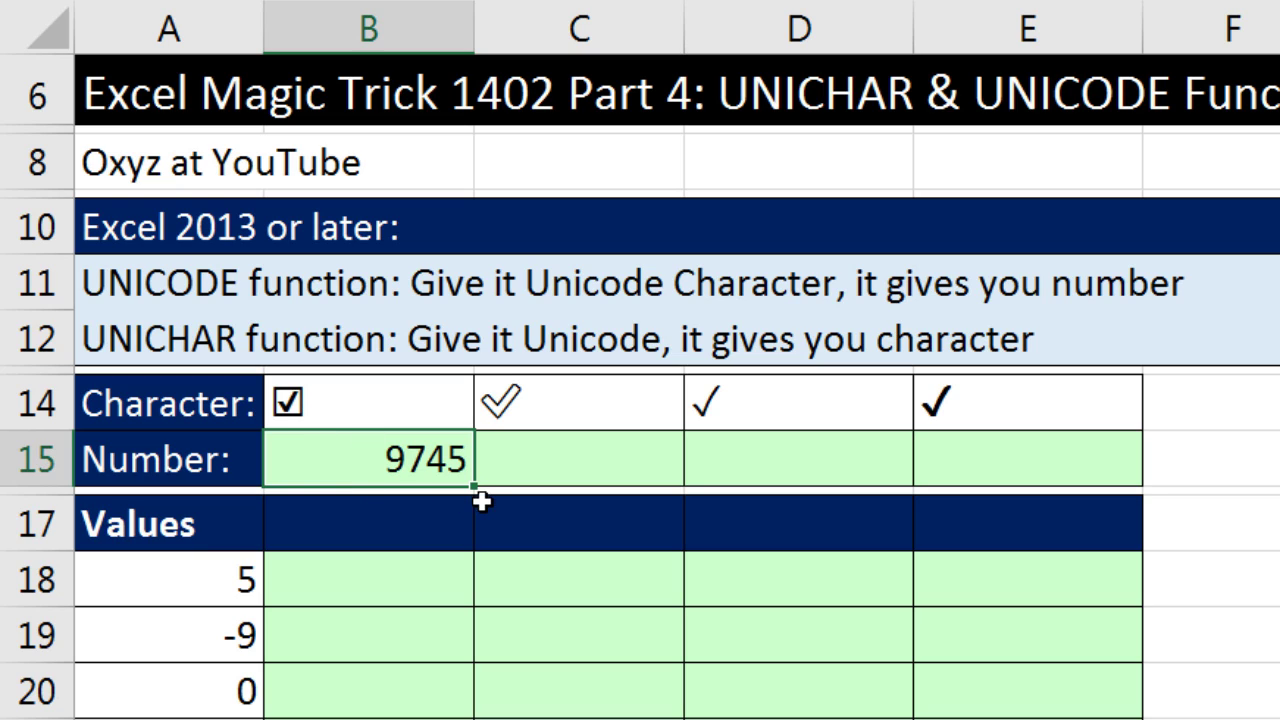
- Copy the UNICODE formula across to E15 and confirm E15 references E14
{"action": "left_click_drag", "start_coordinate": [475, 490], "coordinate": [1069, 497]}
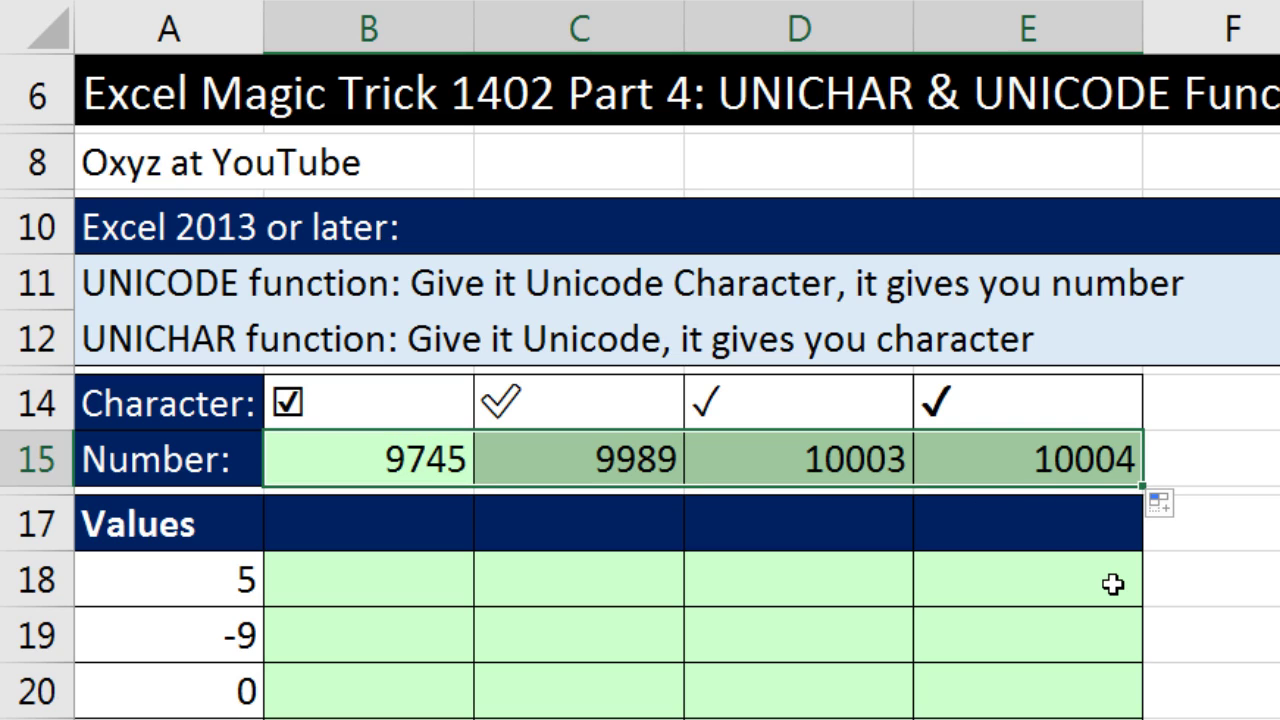
{"action": "left_click", "coordinate": [1043, 460]}
{"action": "key", "text": "F2"}
{"action": "key", "text": "Escape"}
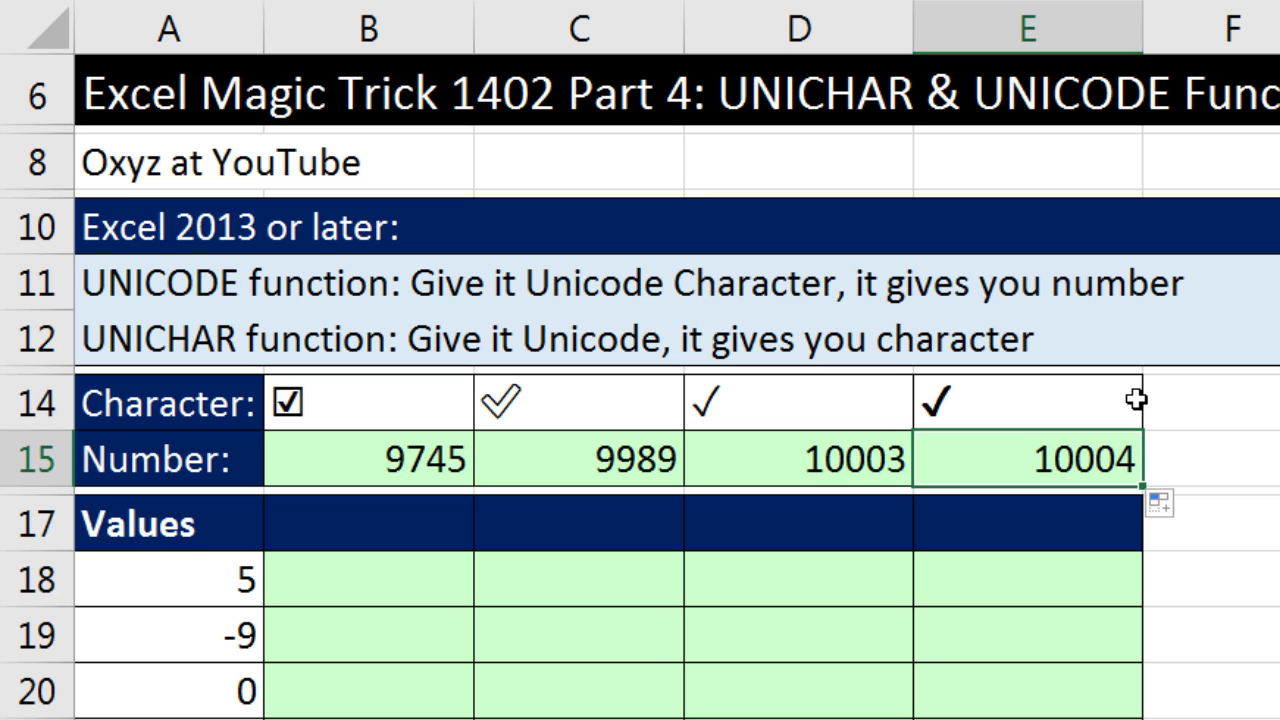
{"action": "left_click", "coordinate": [366, 592]}
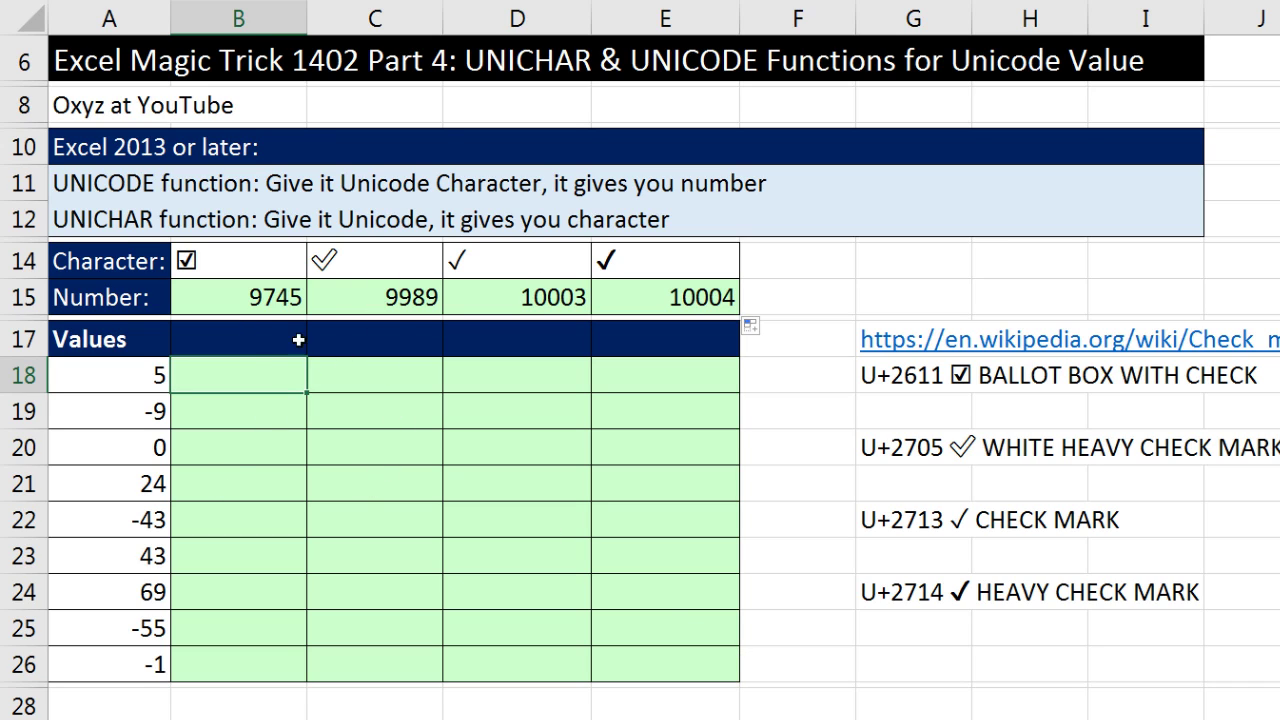
{"action": "left_click", "coordinate": [204, 343]}
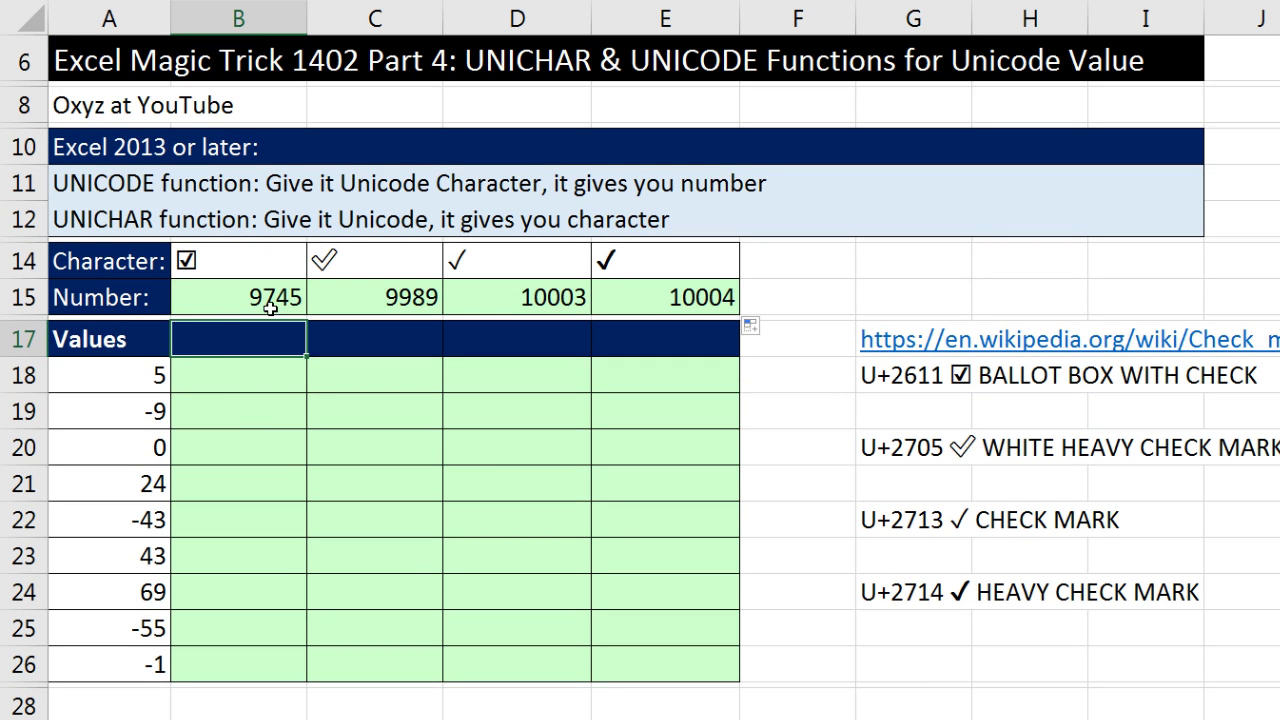
{"action": "type", "text": "="}
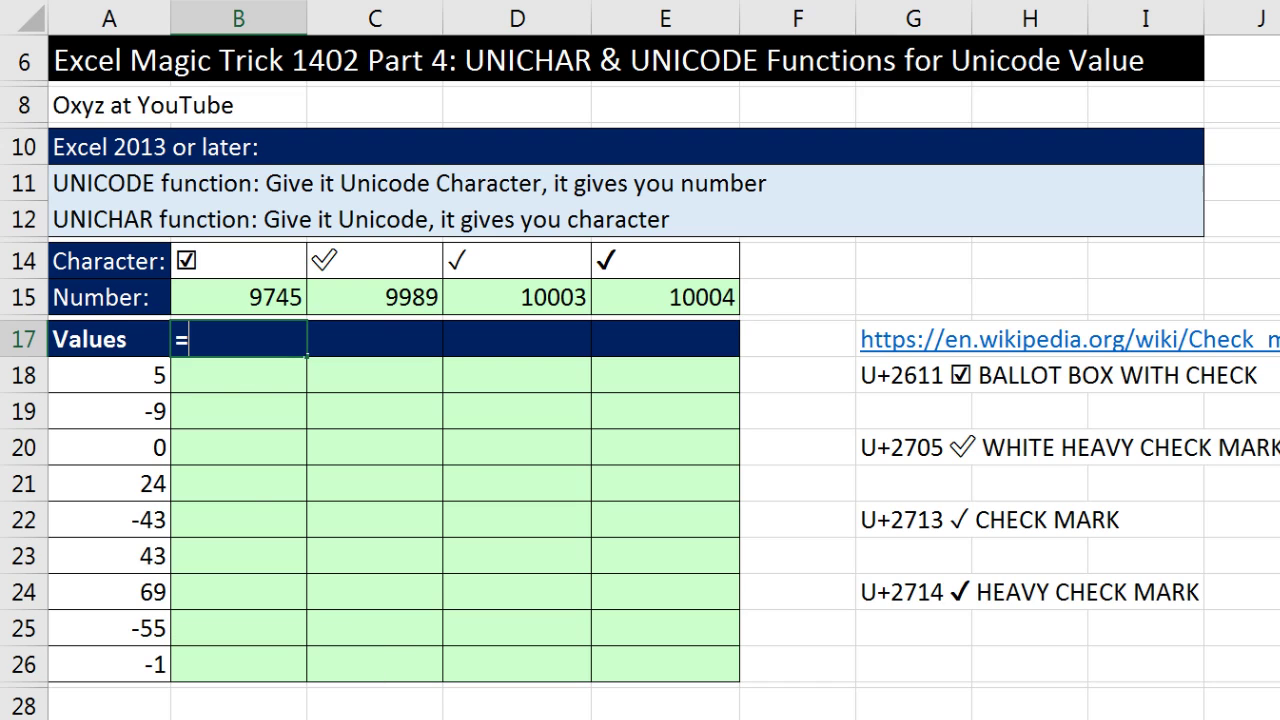
{"action": "type", "text": "\"Check "}
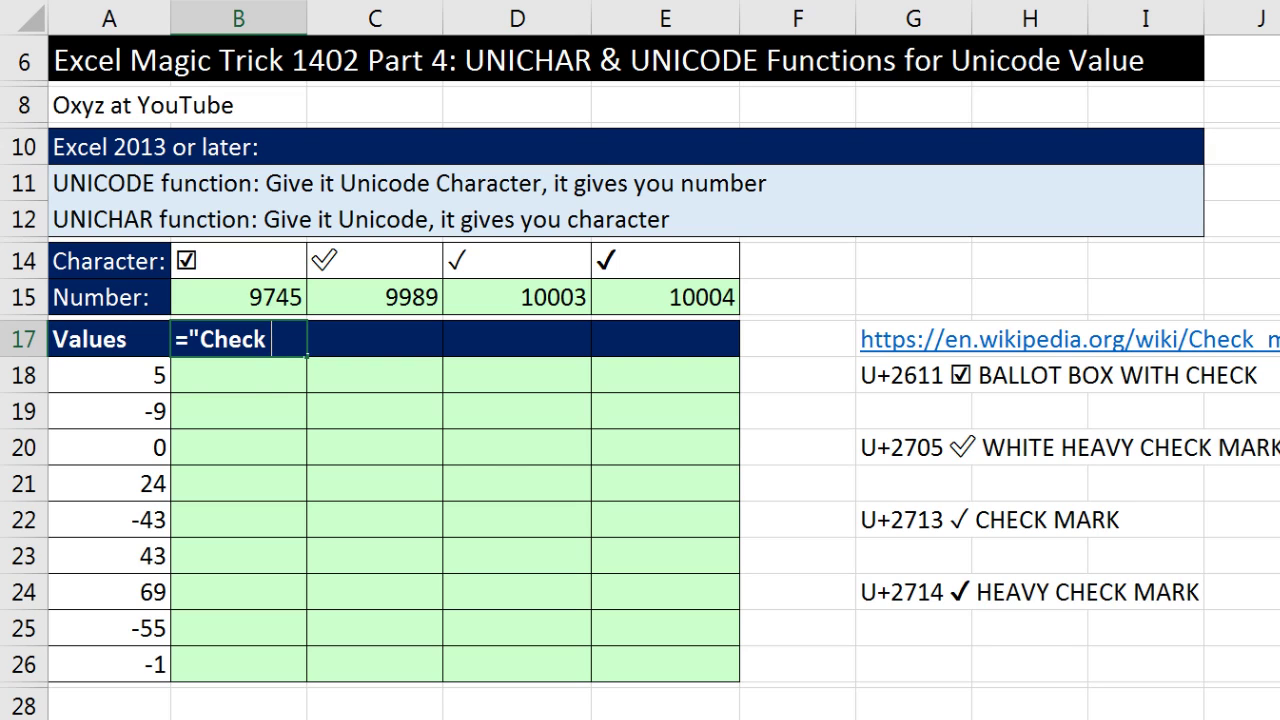
{"action": "type", "text": "\"&"}
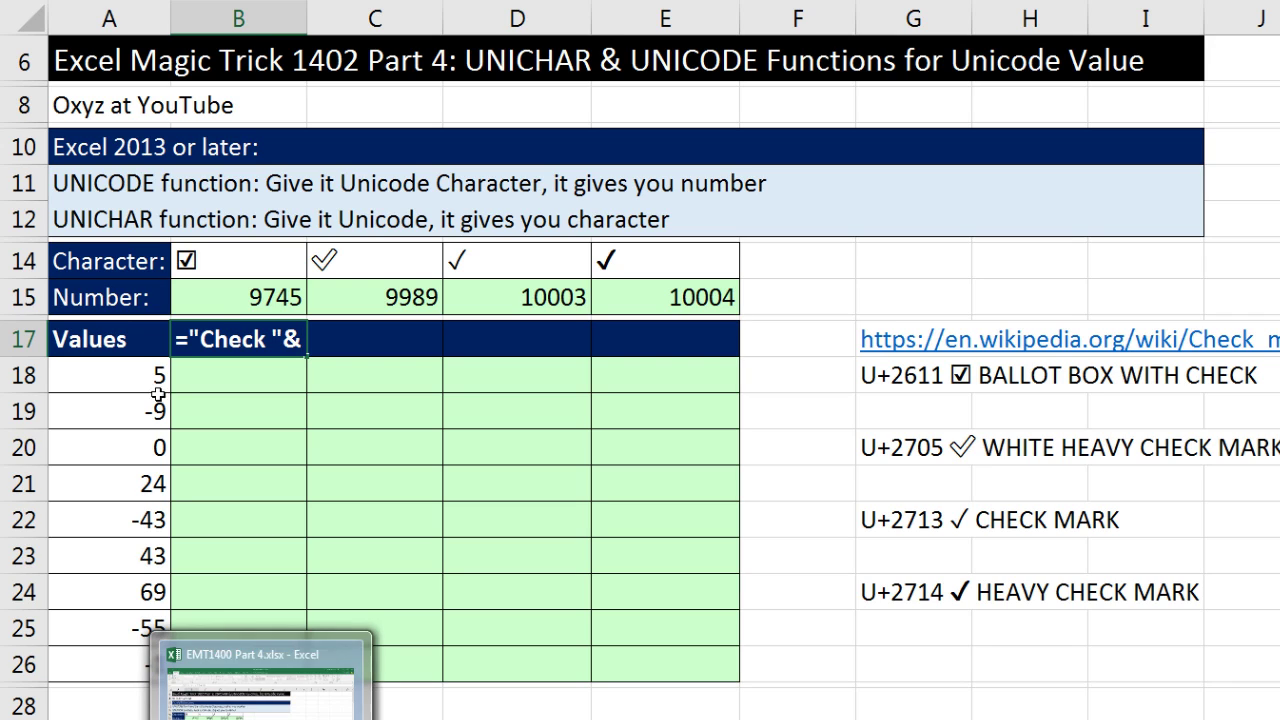
{"action": "left_click", "coordinate": [230, 295]}
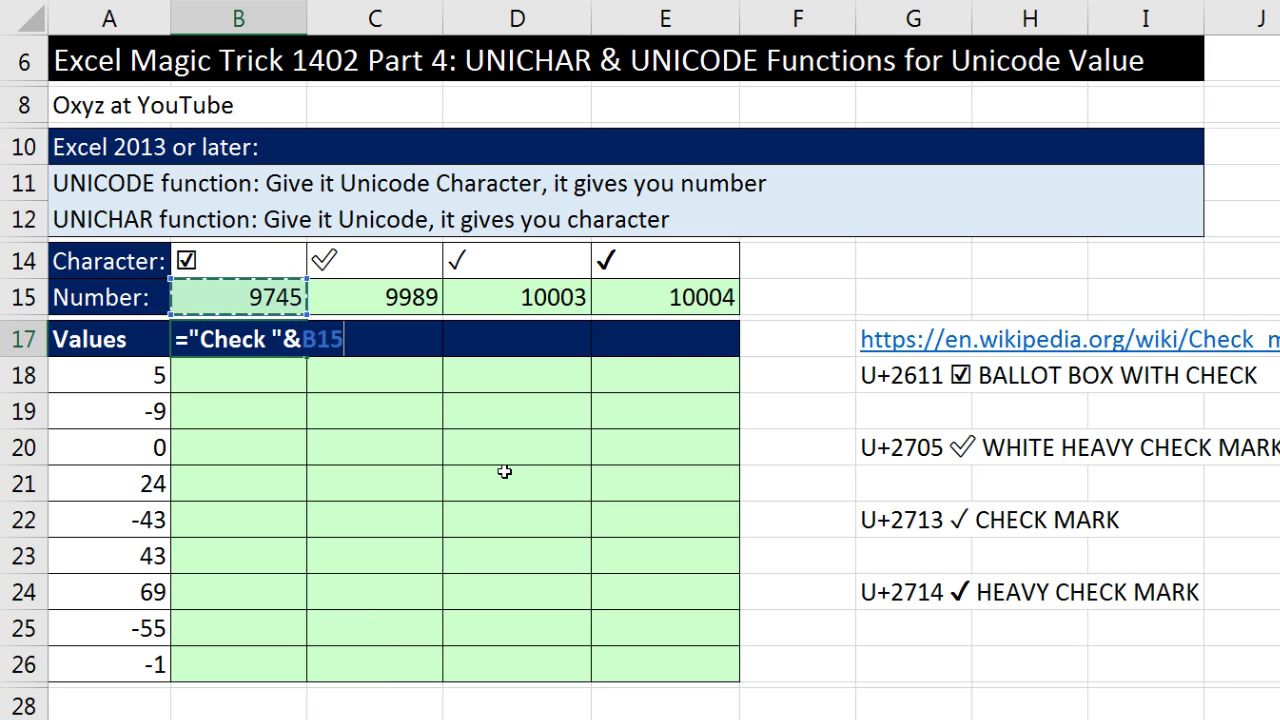
{"action": "key", "text": "ctrl+Return"}
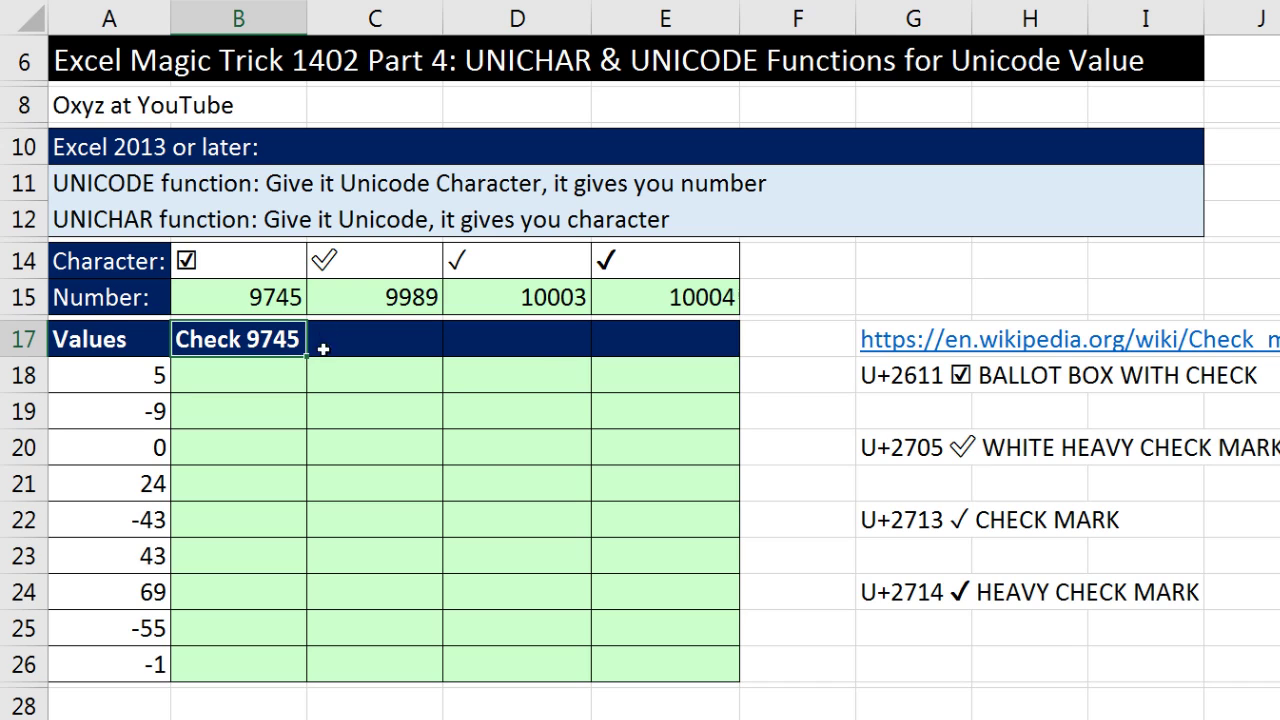
{"action": "left_click_drag", "start_coordinate": [307, 356], "coordinate": [731, 374]}
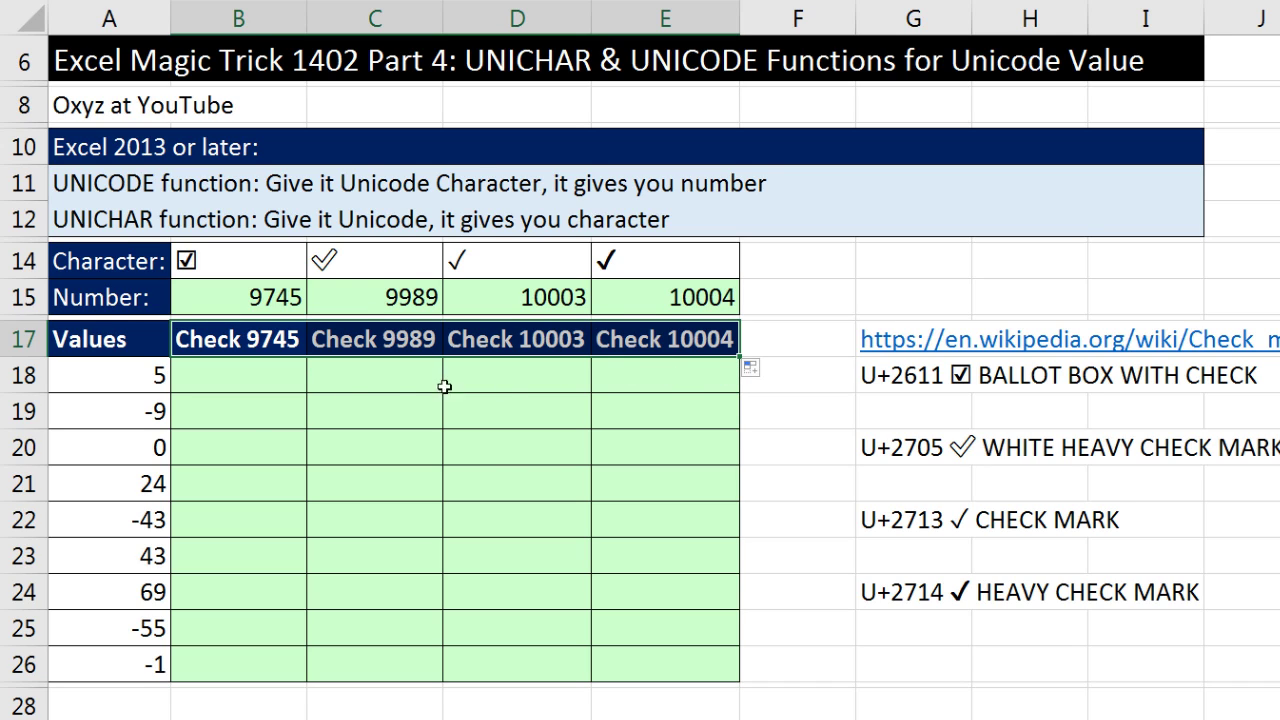
{"action": "left_click", "coordinate": [236, 378]}
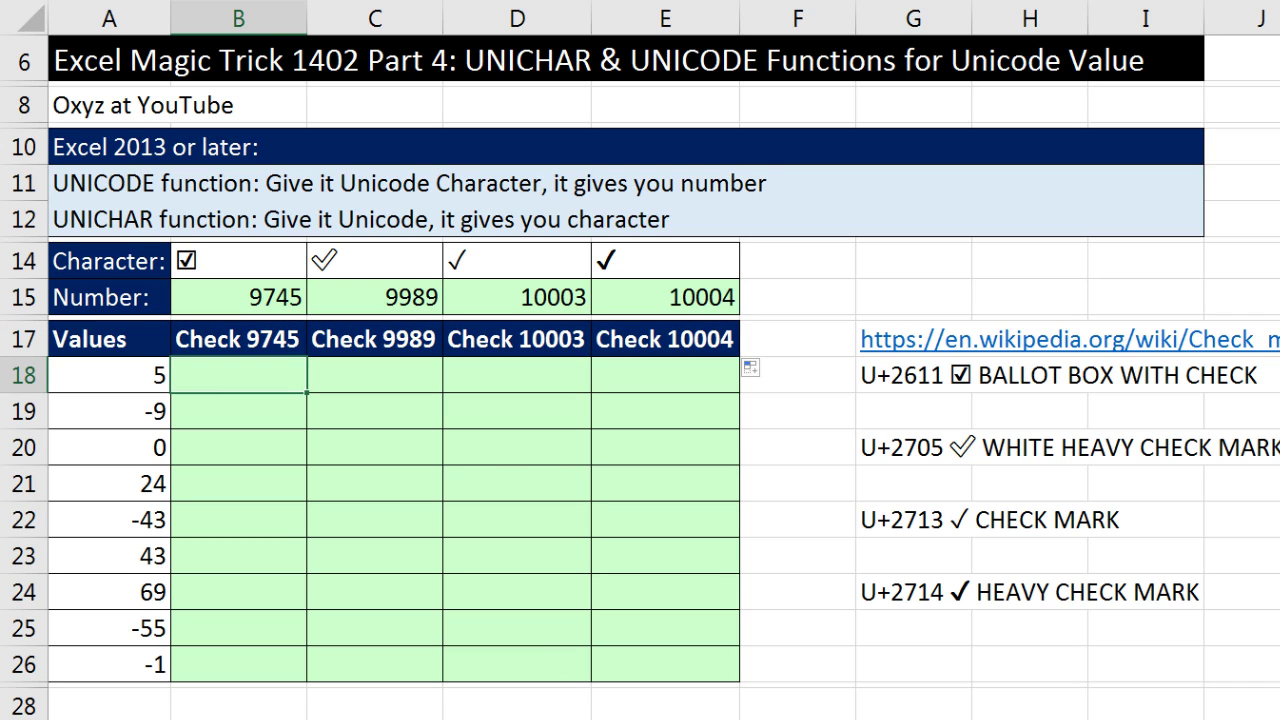
{"action": "left_click", "coordinate": [231, 403]}
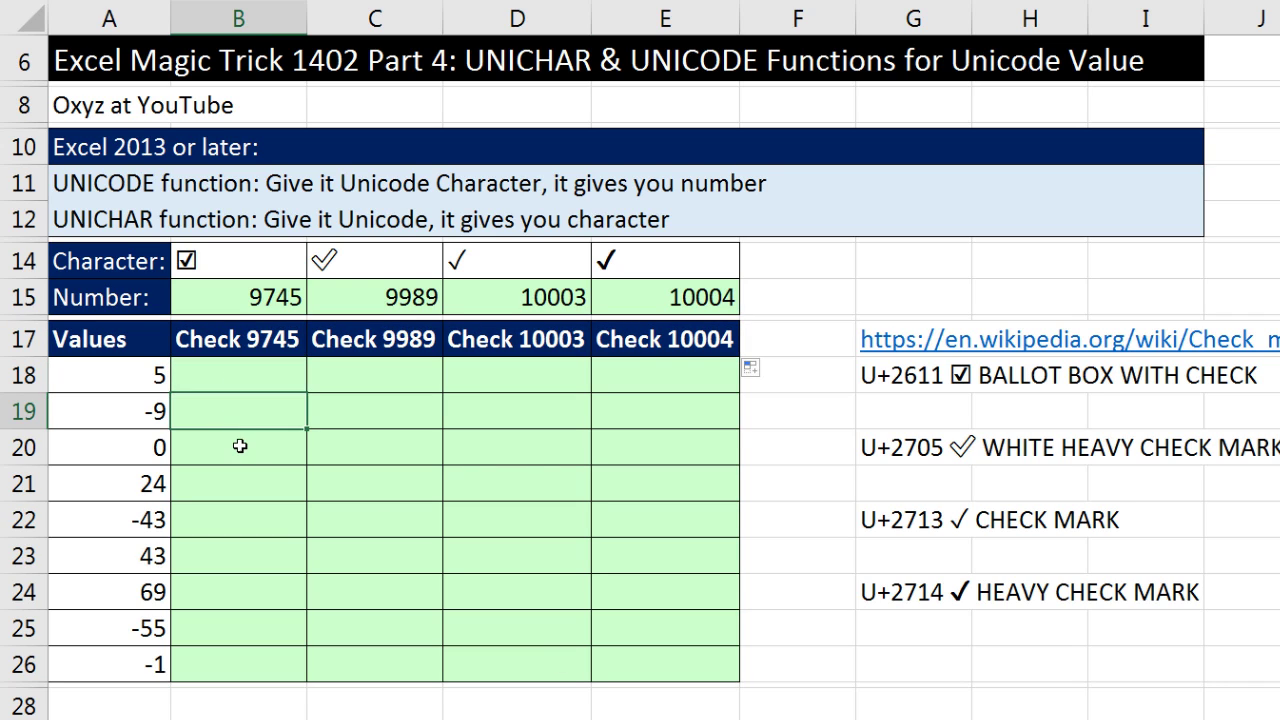
{"action": "left_click", "coordinate": [243, 449]}
{"action": "left_click", "coordinate": [249, 385]}
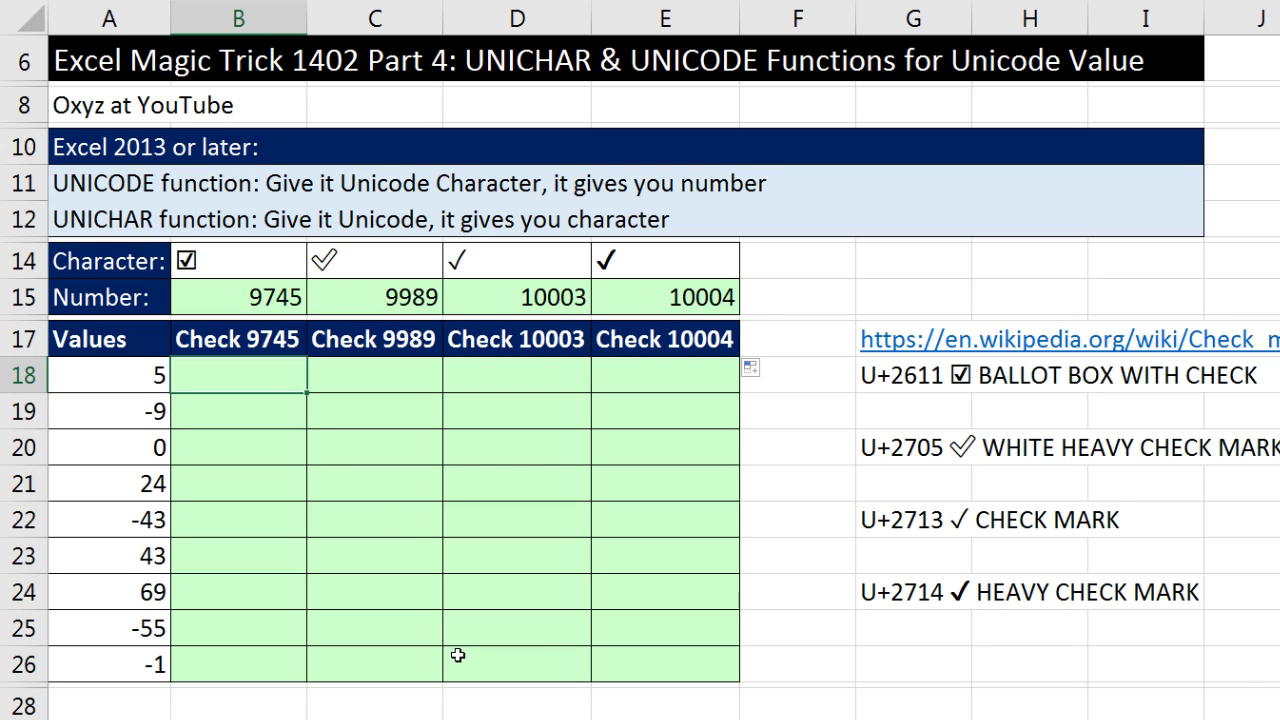
- Begin B18's formula as =IF($A18>0, with only the column of A18 locked
{"action": "type", "text": "=IF("}
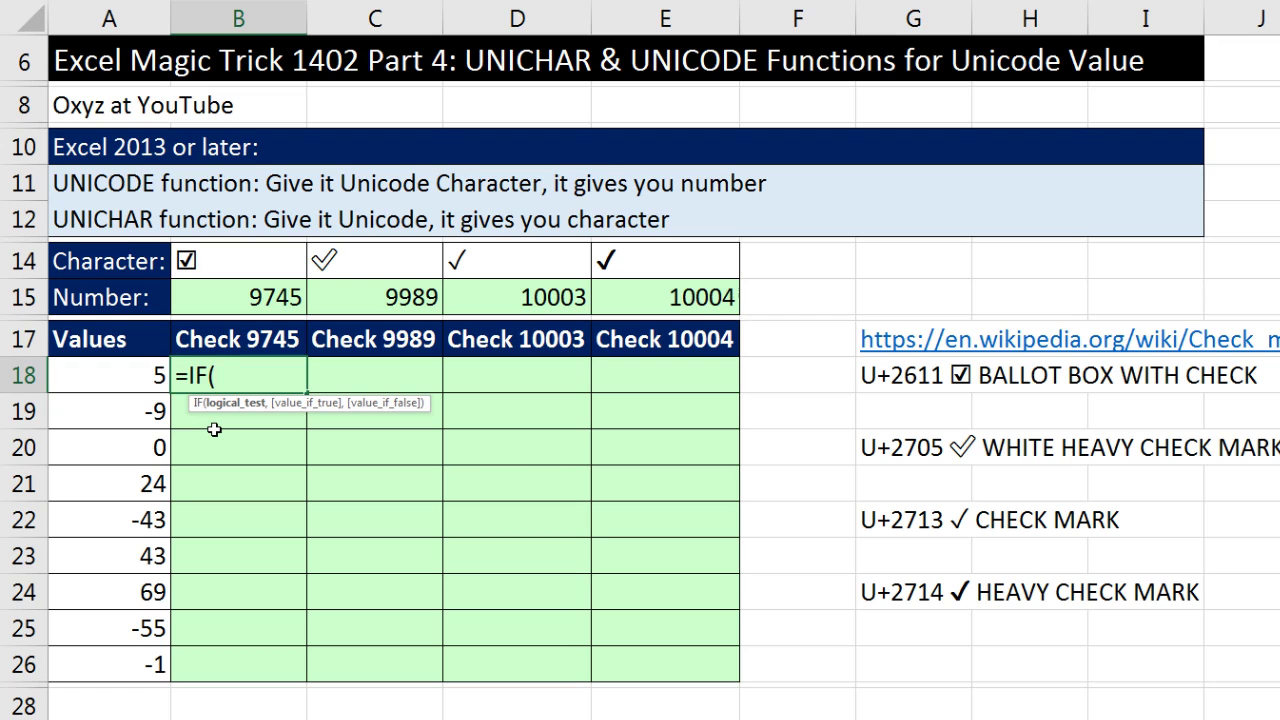
{"action": "key", "text": "Left"}
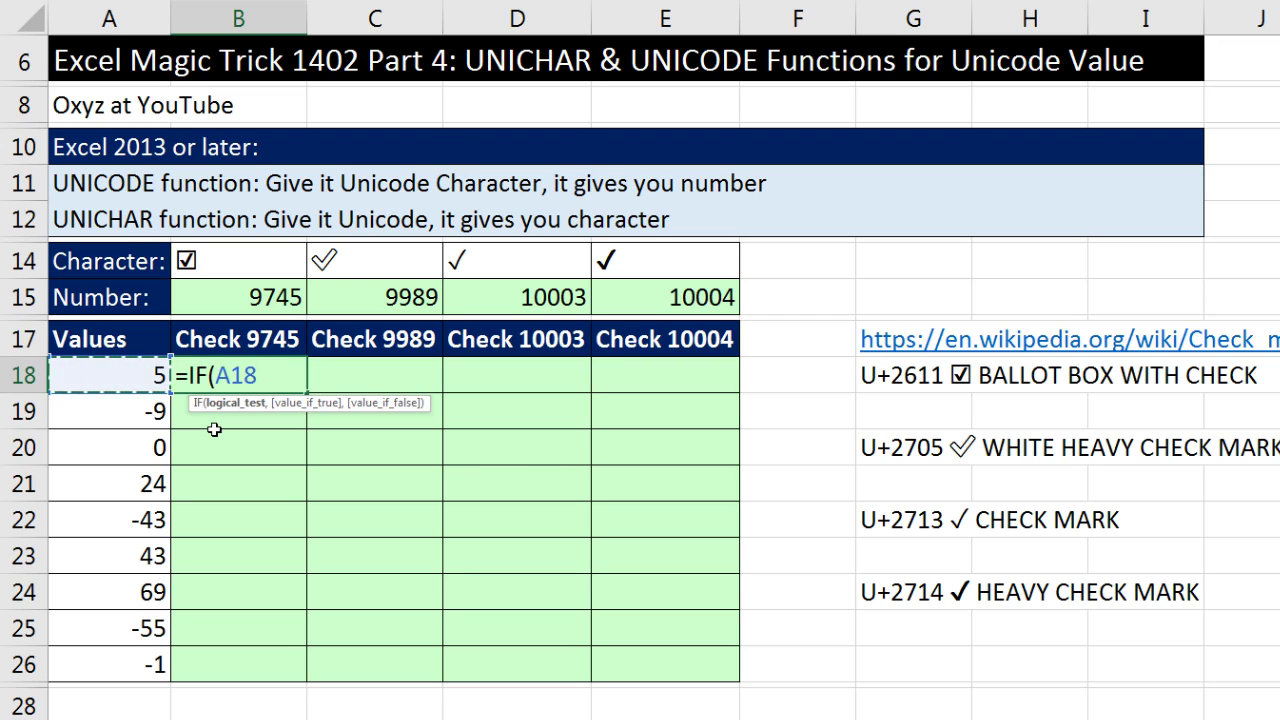
{"action": "type", "text": ">0"}
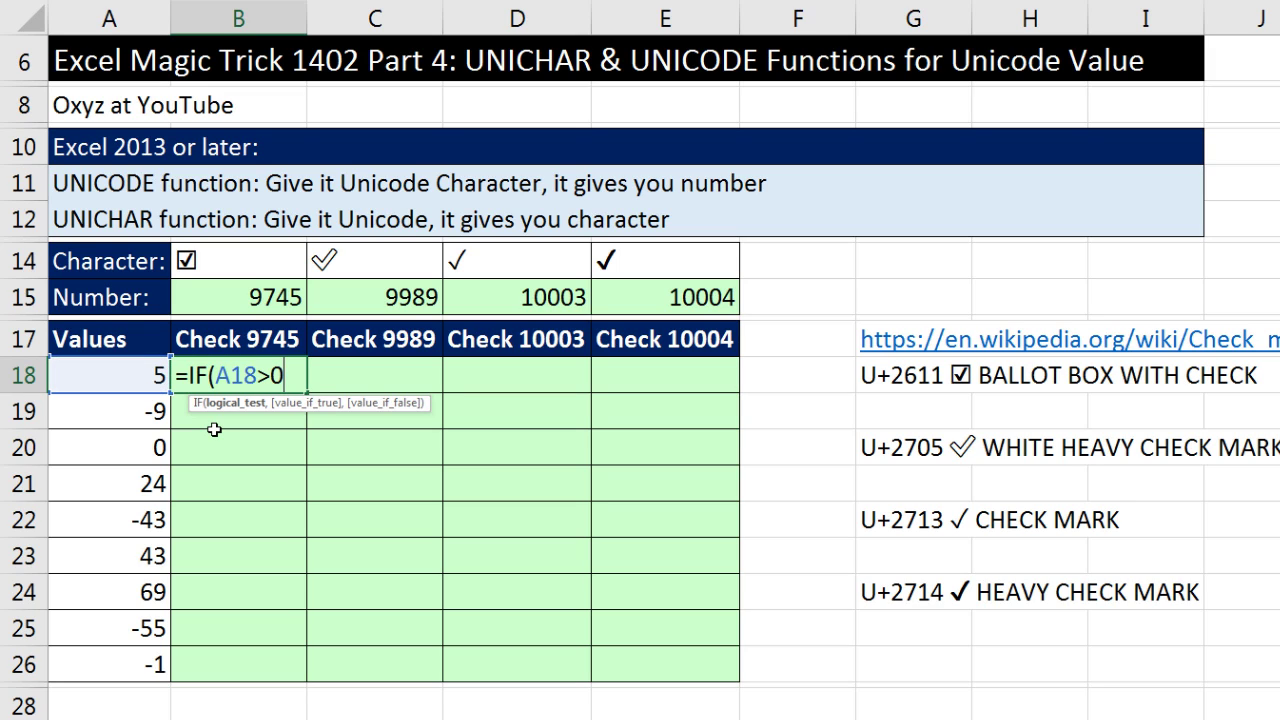
{"action": "double_click", "coordinate": [218, 375]}
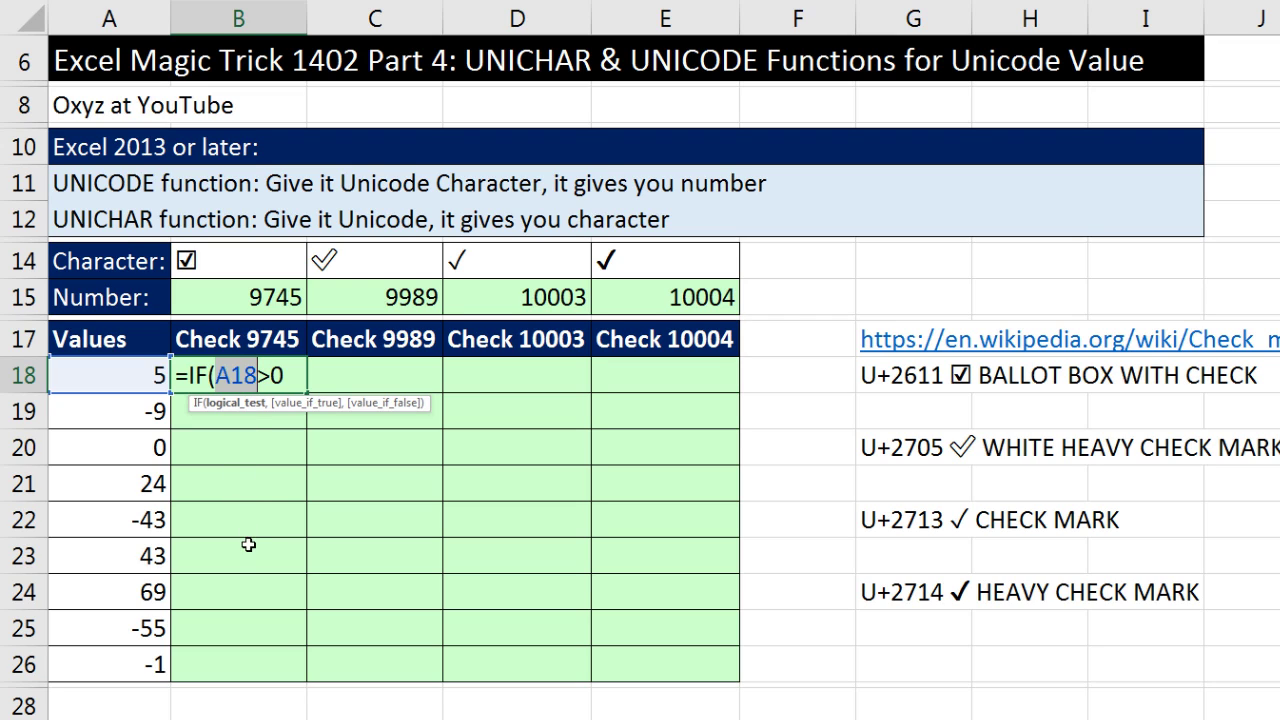
{"action": "key", "text": "F4"}
{"action": "key", "text": "F4"}
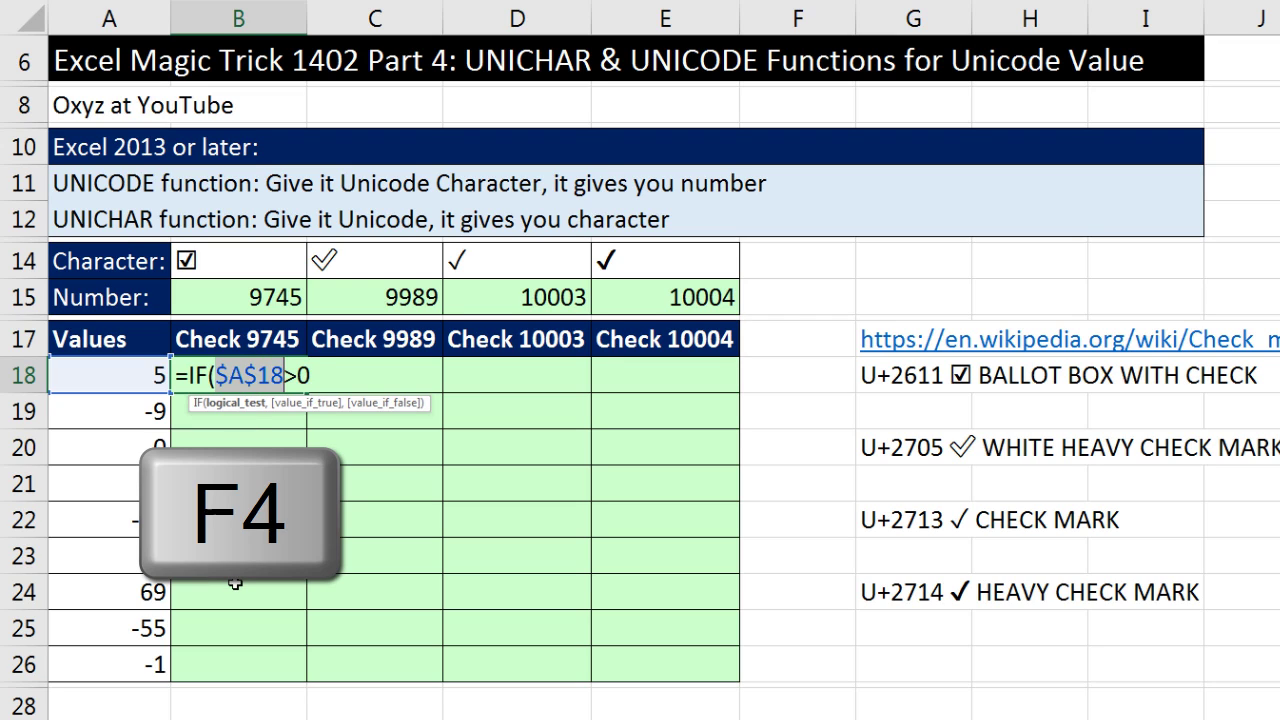
{"action": "key", "text": "F4"}
{"action": "key", "text": "F4"}
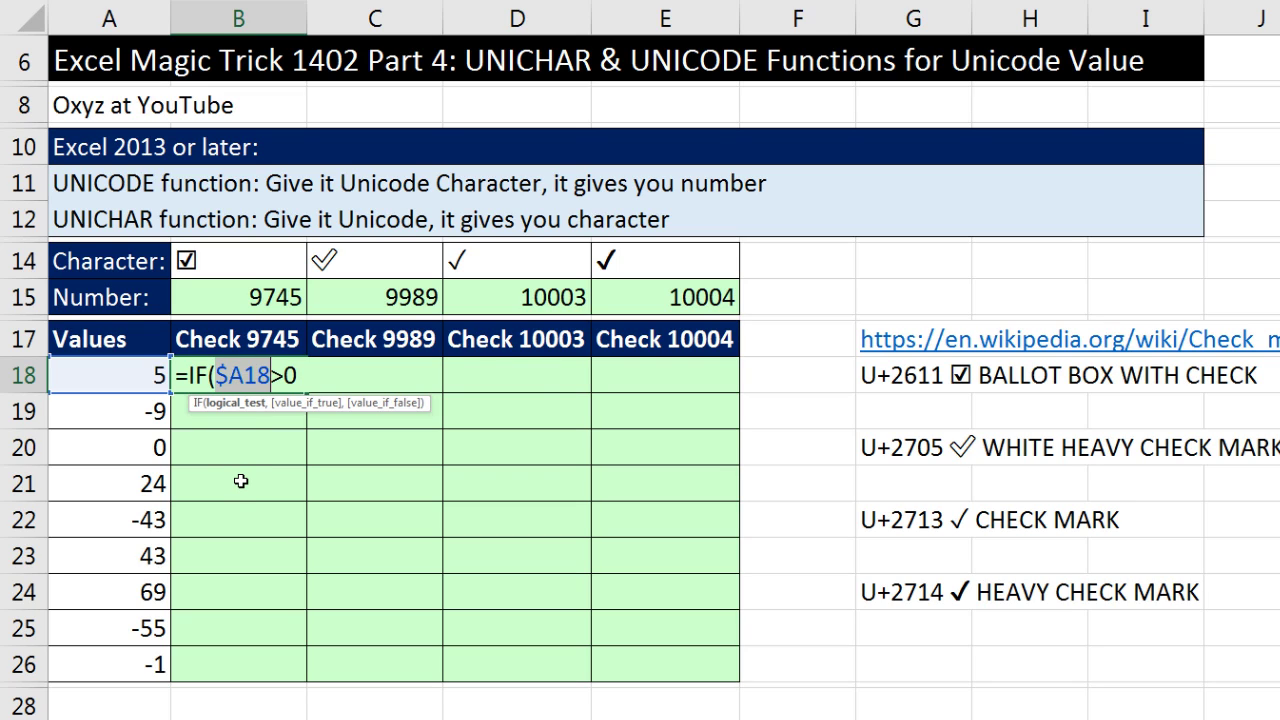
{"action": "left_click", "coordinate": [338, 402]}
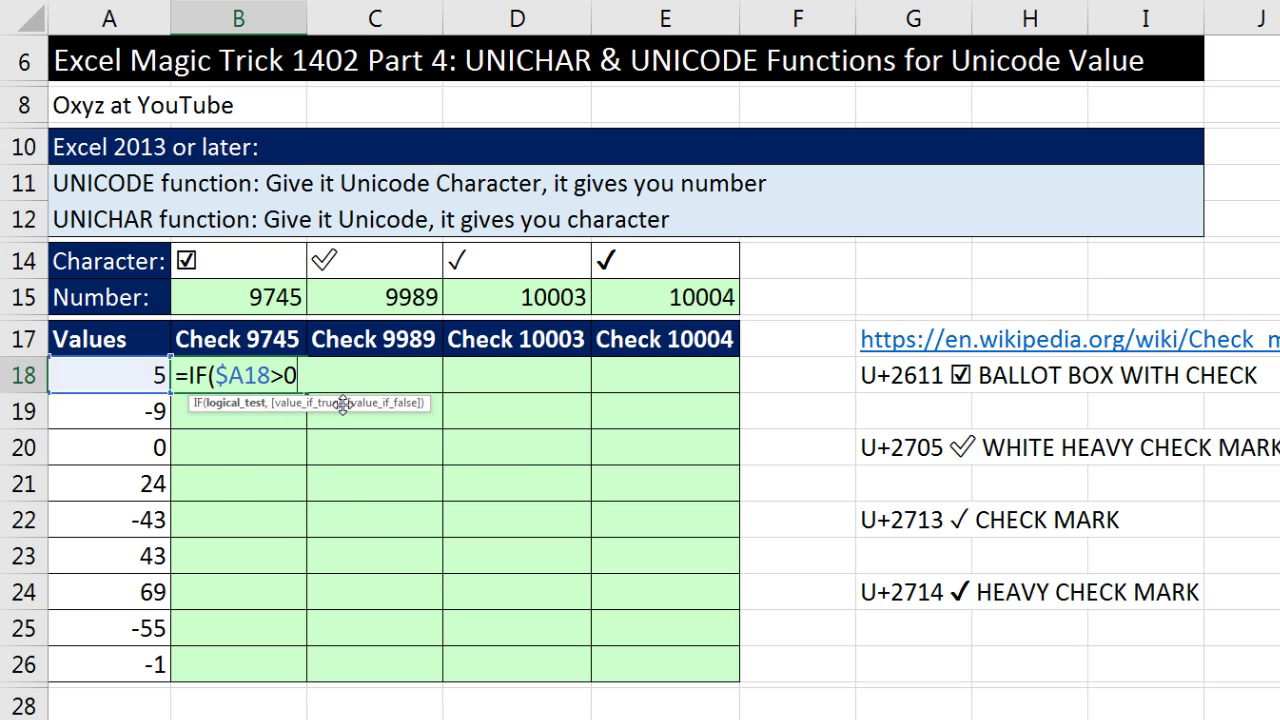
{"action": "type", "text": ","}
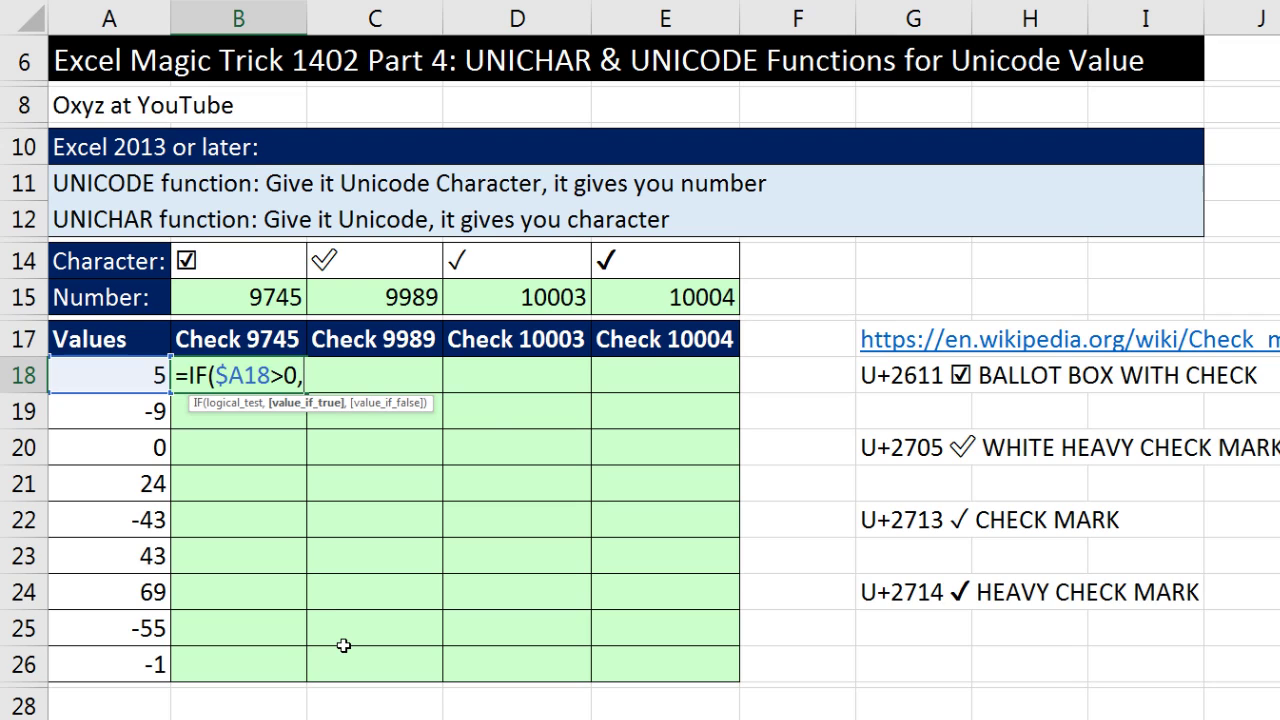
- Complete B18 as =IF($A18>0,UNICHAR(B$15),"") so it shows ☑ for the value 5
{"action": "type", "text": "uni"}
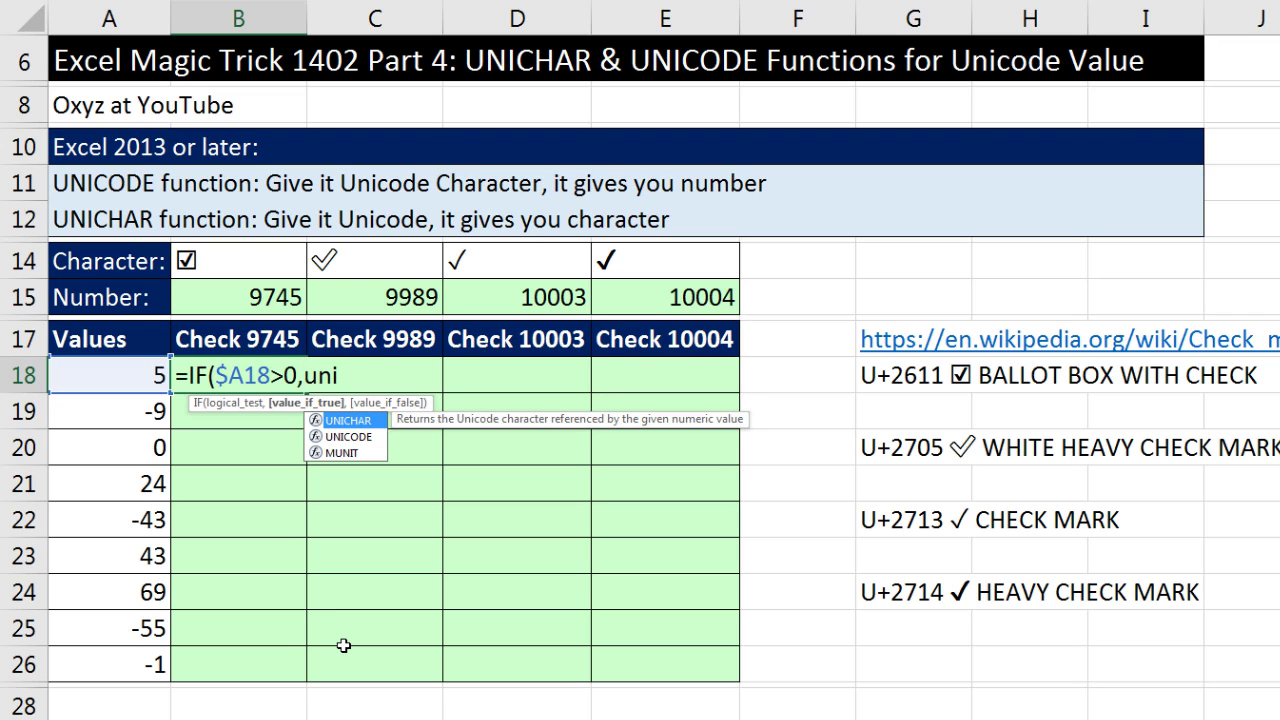
{"action": "key", "text": "Tab"}
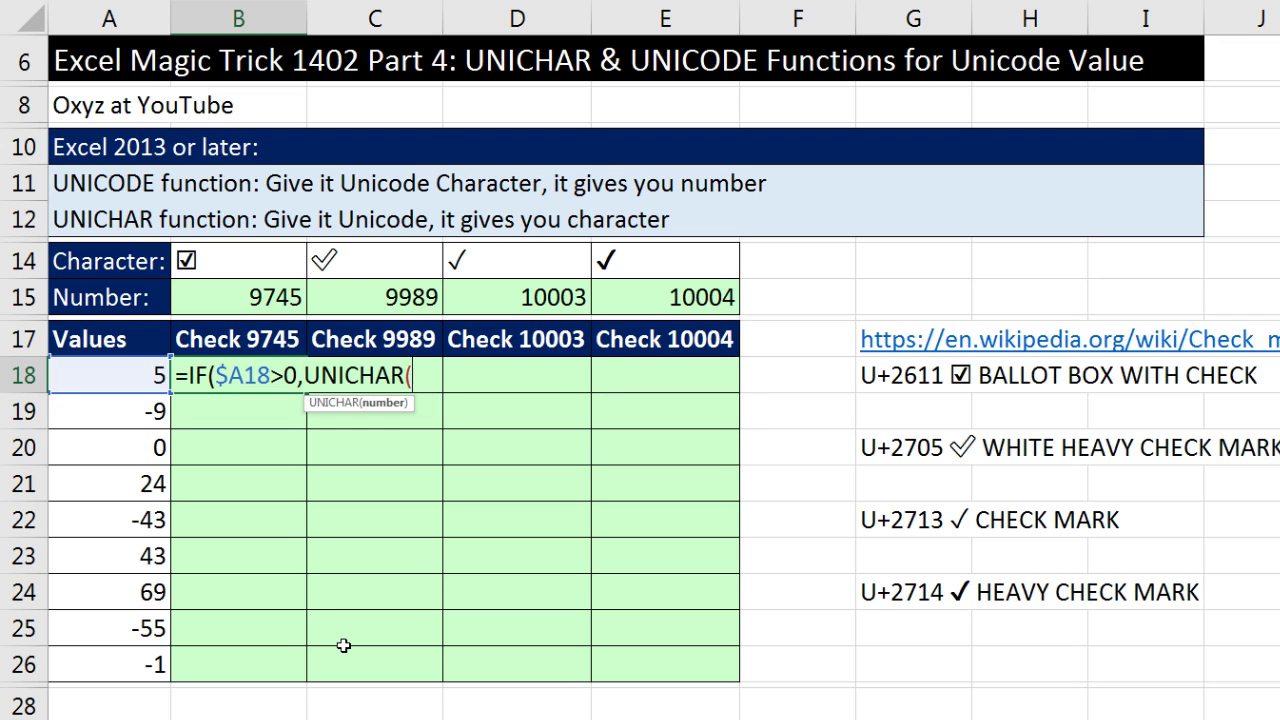
{"action": "left_click", "coordinate": [256, 297]}
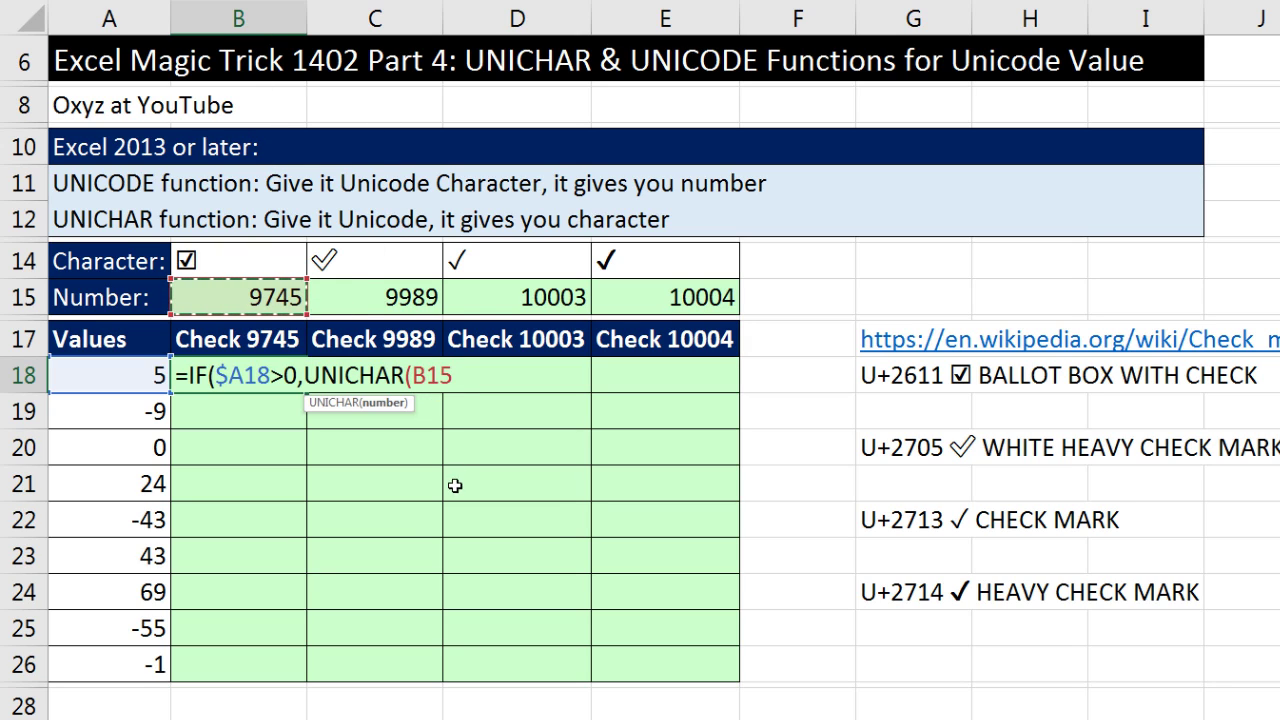
{"action": "key", "text": "F4"}
{"action": "key", "text": "F4"}
{"action": "key", "text": "F4"}
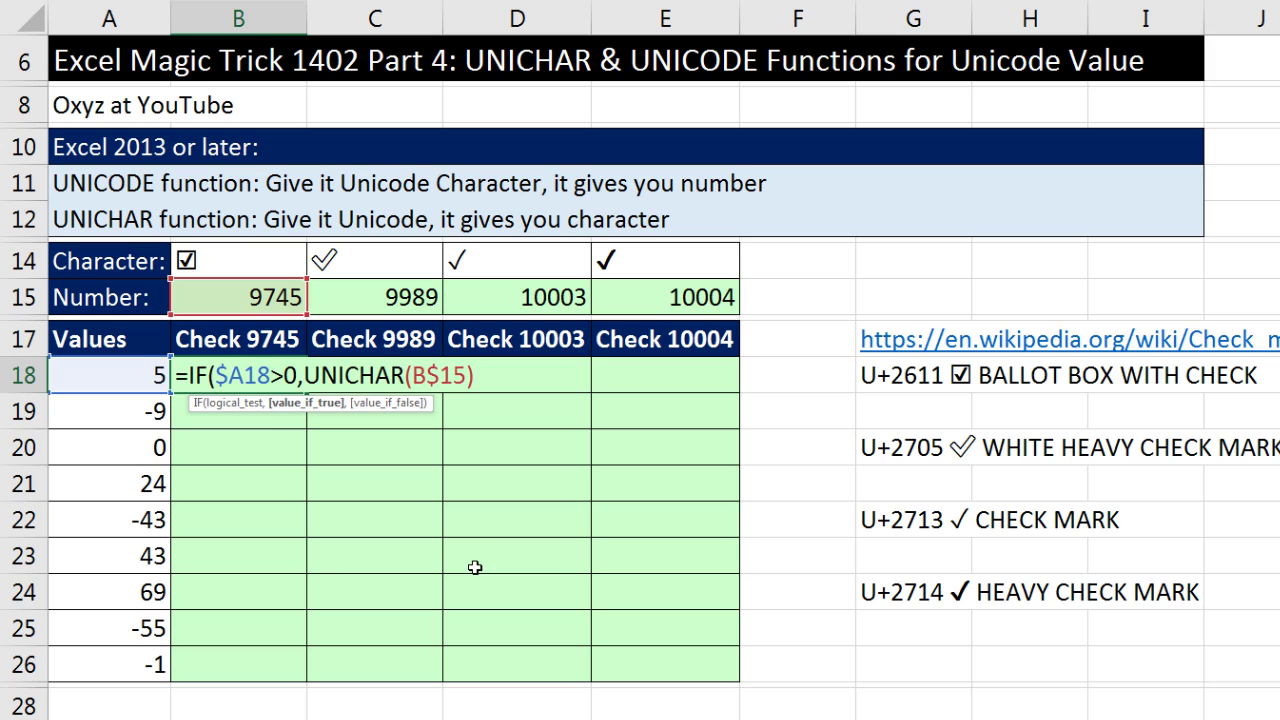
{"action": "left_click", "coordinate": [306, 402]}
{"action": "left_click", "coordinate": [236, 402]}
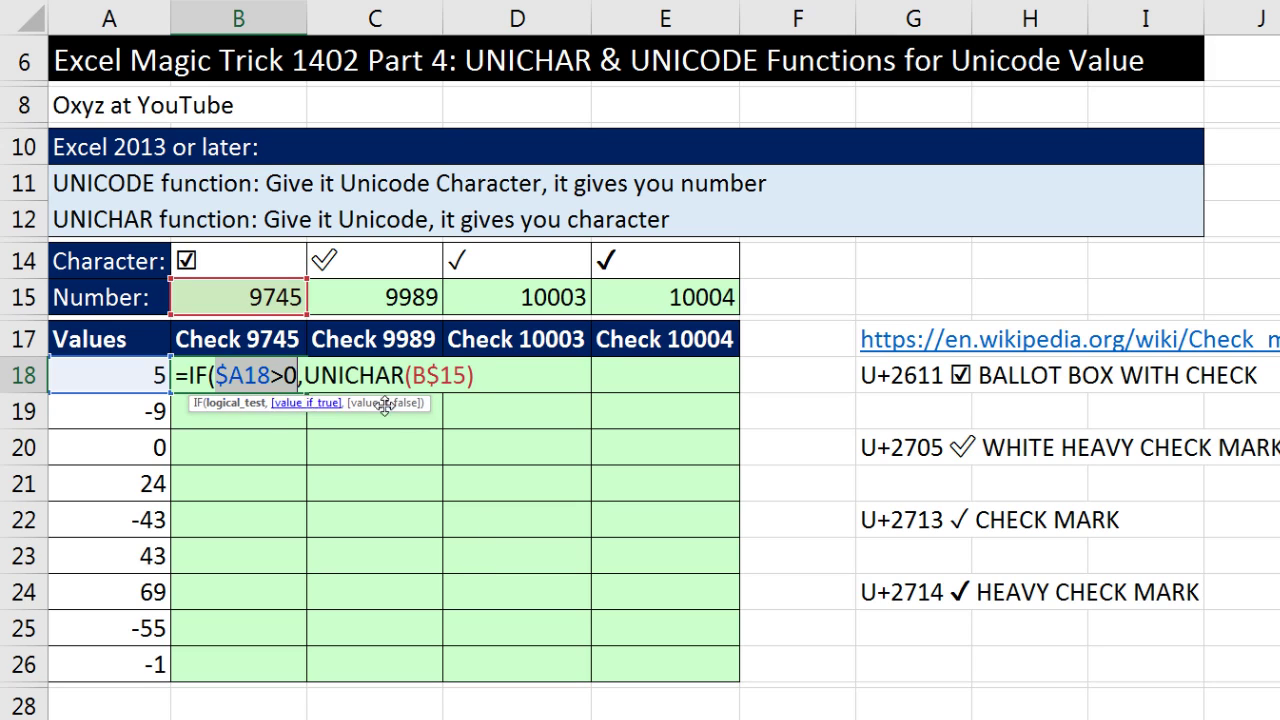
{"action": "left_click", "coordinate": [486, 383]}
{"action": "type", "text": ","}
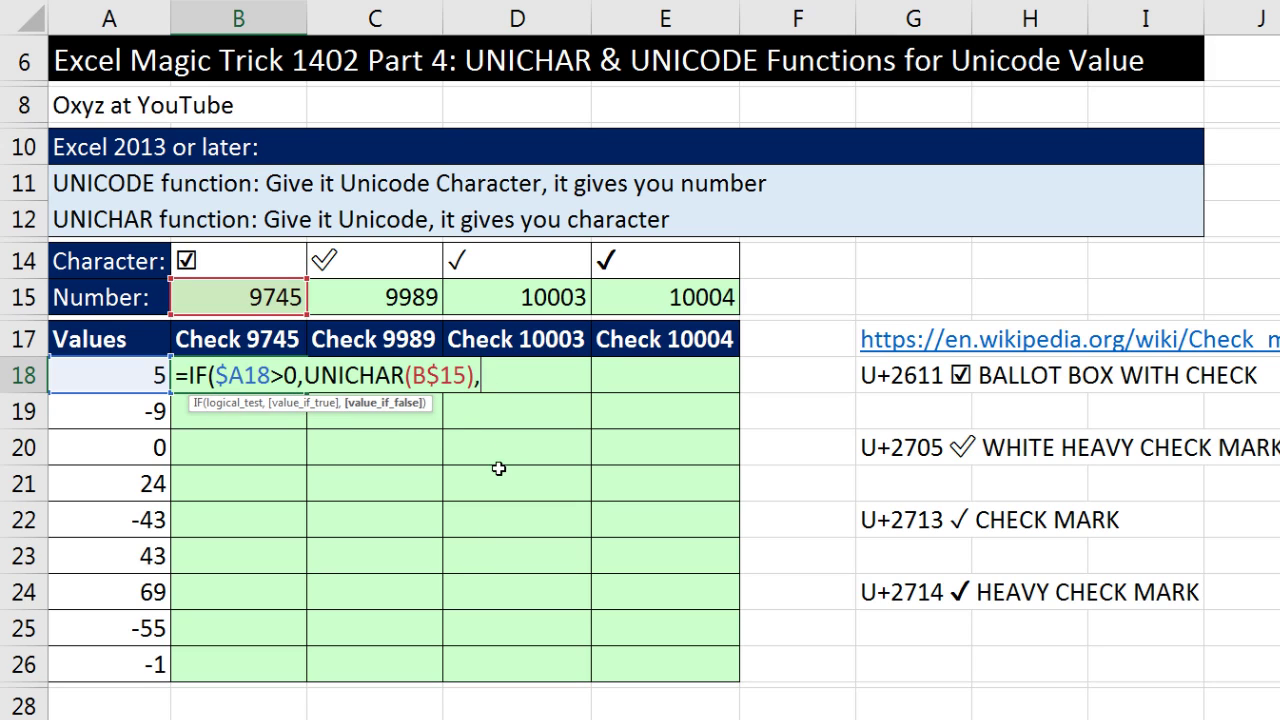
{"action": "type", "text": "\"\")"}
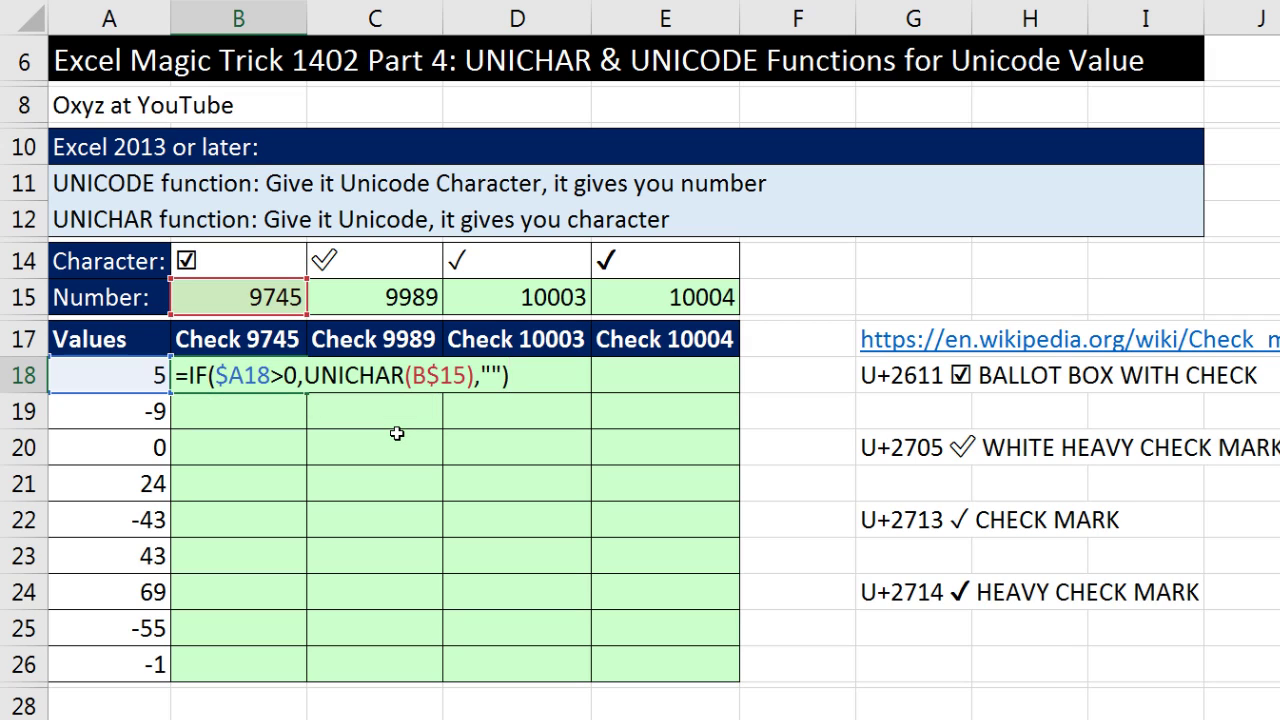
{"action": "key", "text": "ctrl+Return"}
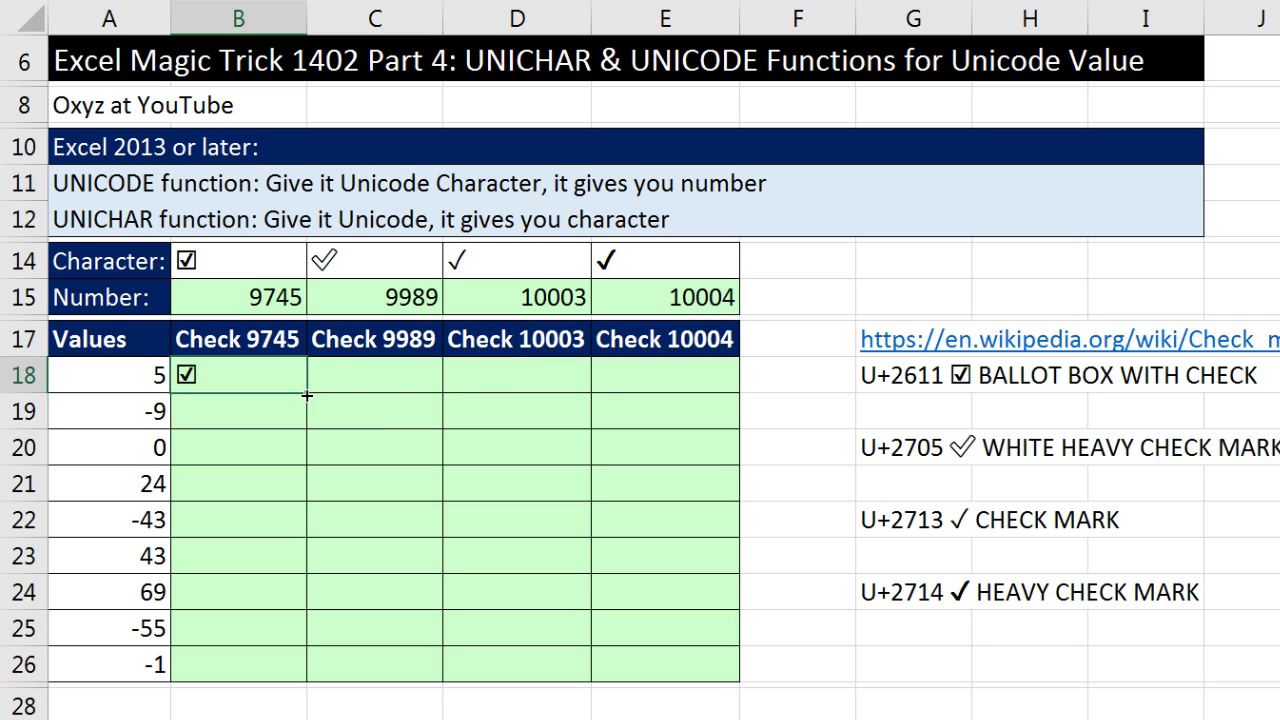
- Copy B18's formula across to E18 and down to row 26, then verify E26 and C21
{"action": "left_click_drag", "start_coordinate": [305, 391], "coordinate": [713, 395]}
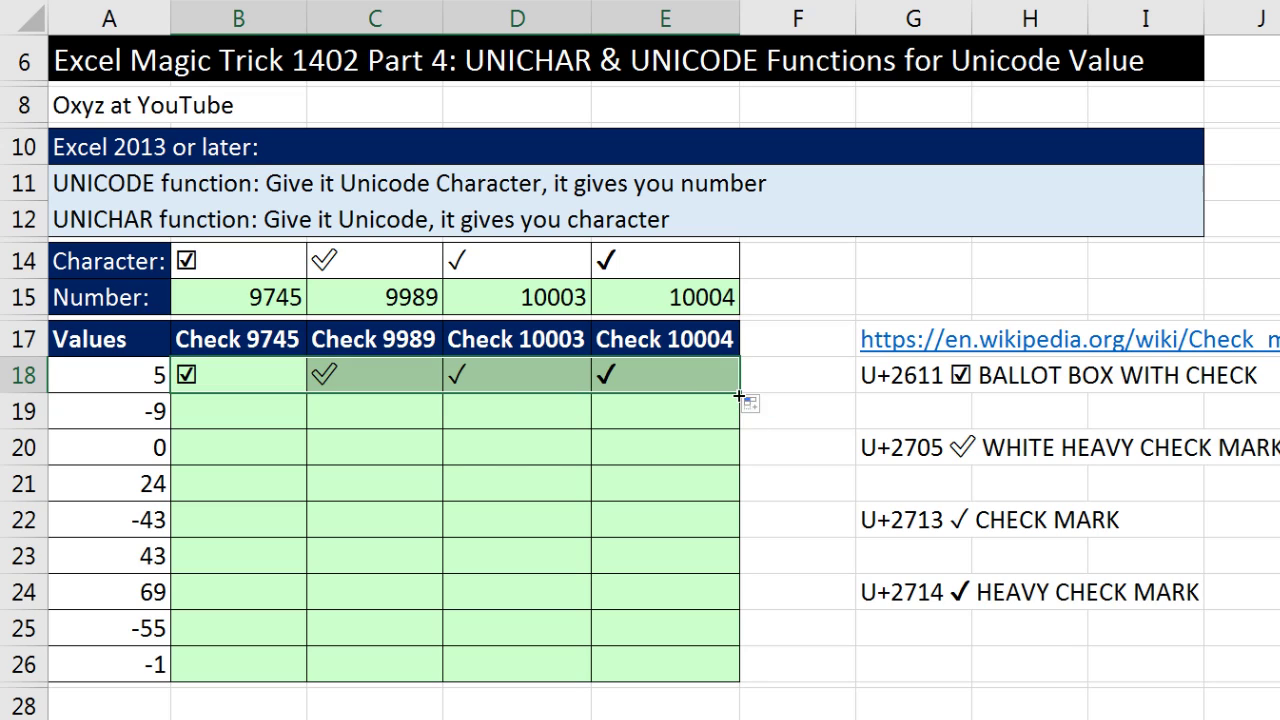
{"action": "double_click", "coordinate": [739, 393]}
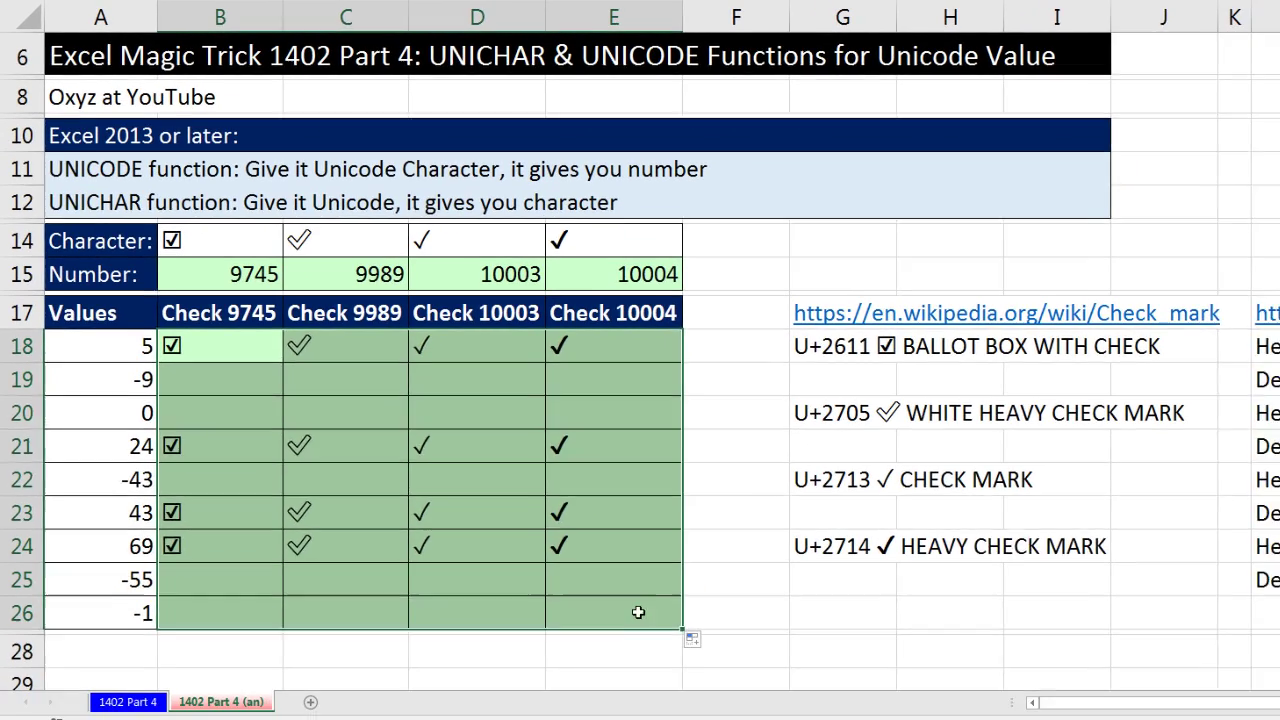
{"action": "left_click", "coordinate": [689, 661]}
{"action": "key", "text": "F2"}
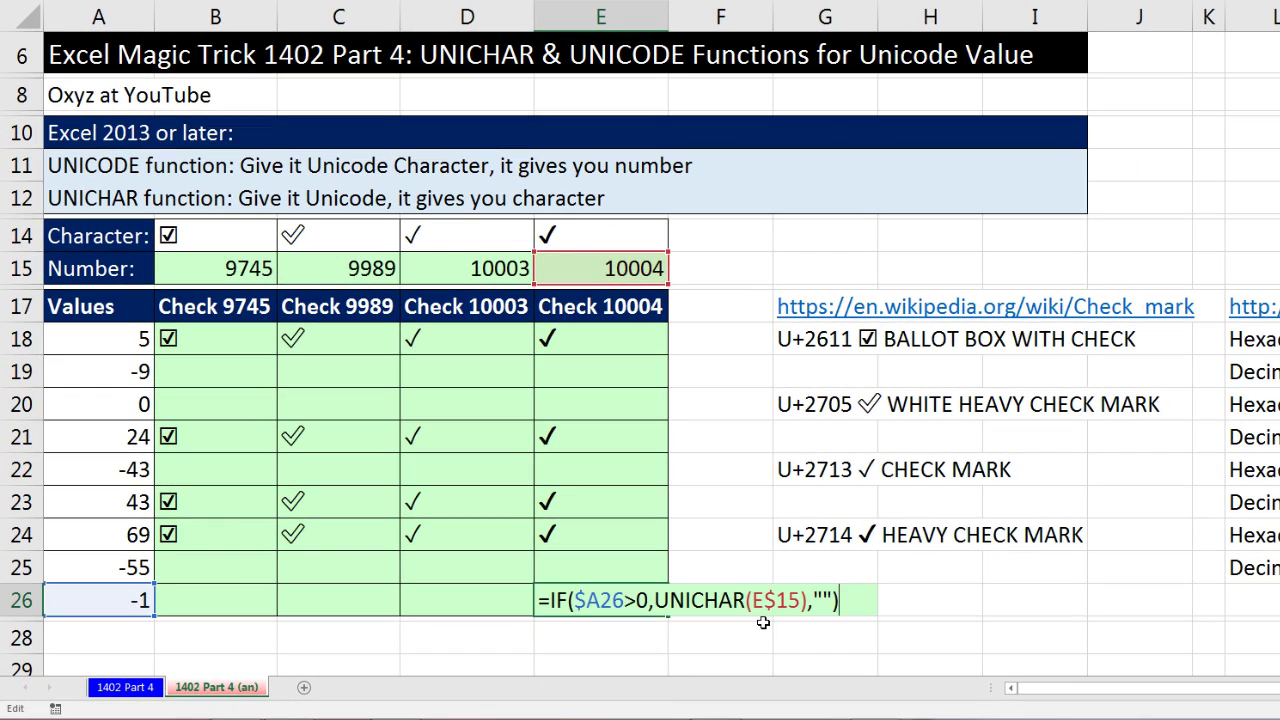
{"action": "key", "text": "Escape"}
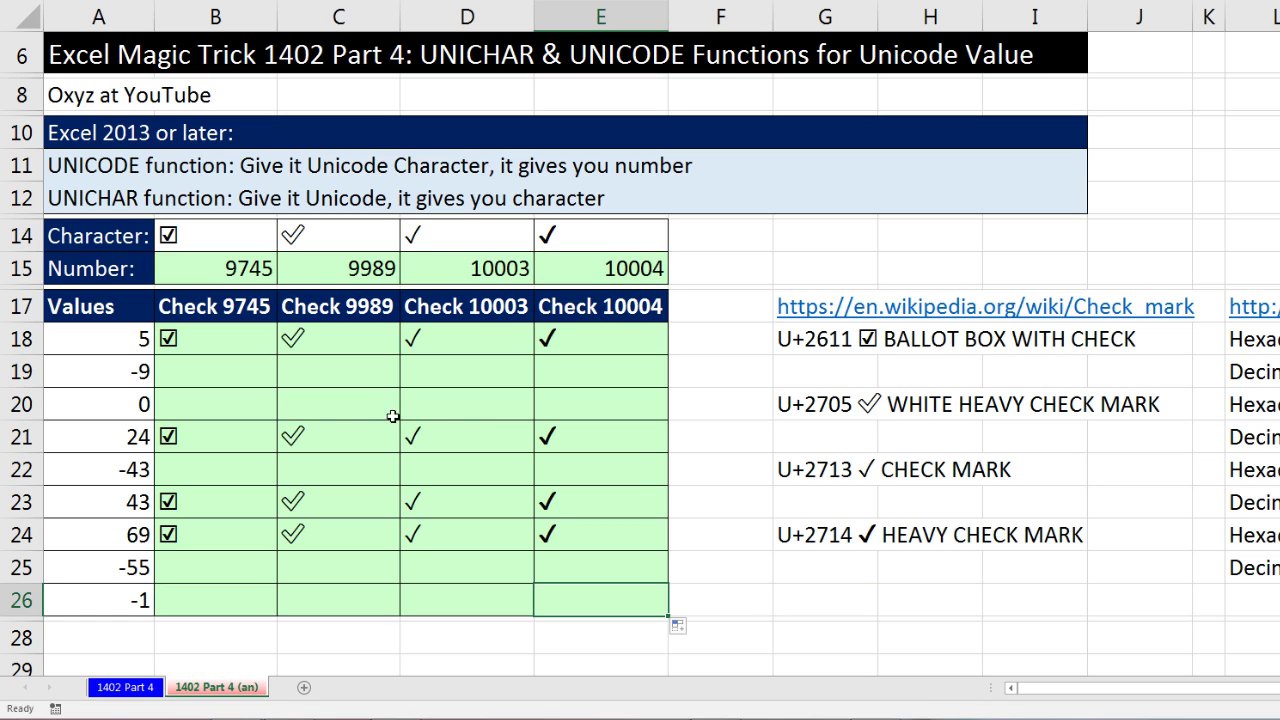
{"action": "left_click", "coordinate": [331, 433]}
{"action": "double_click", "coordinate": [331, 433]}
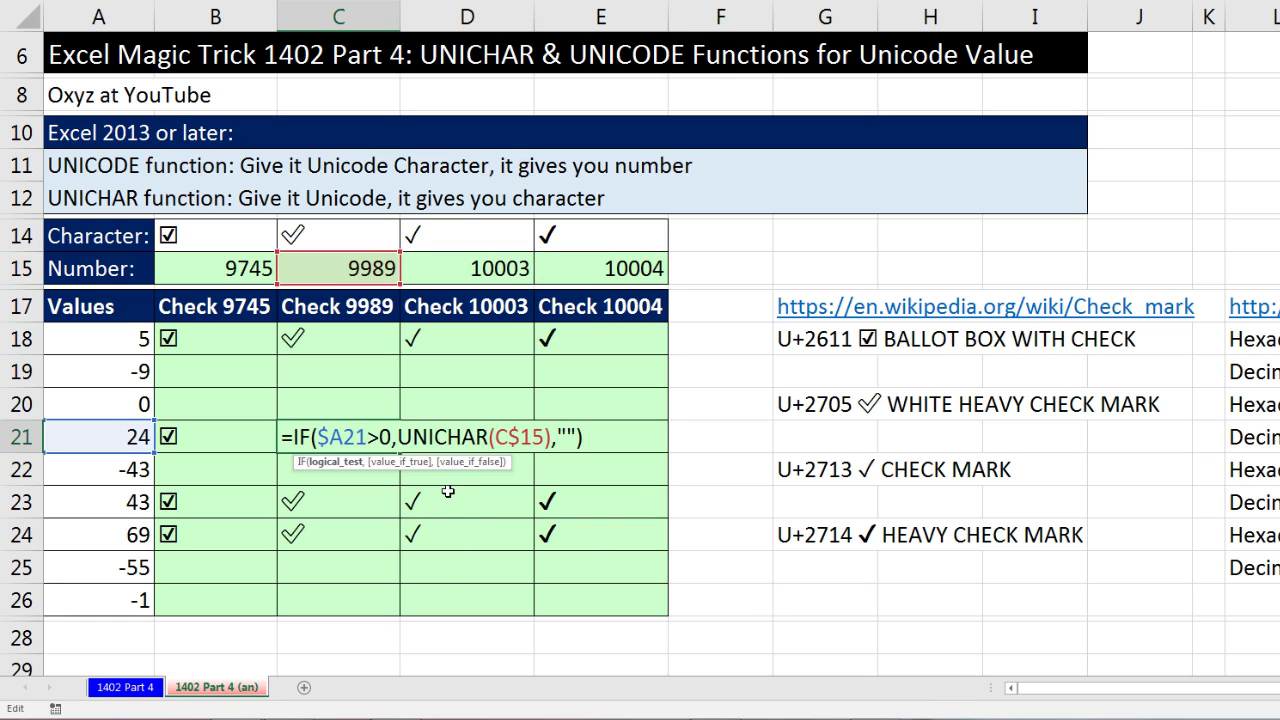
{"action": "key", "text": "Escape"}
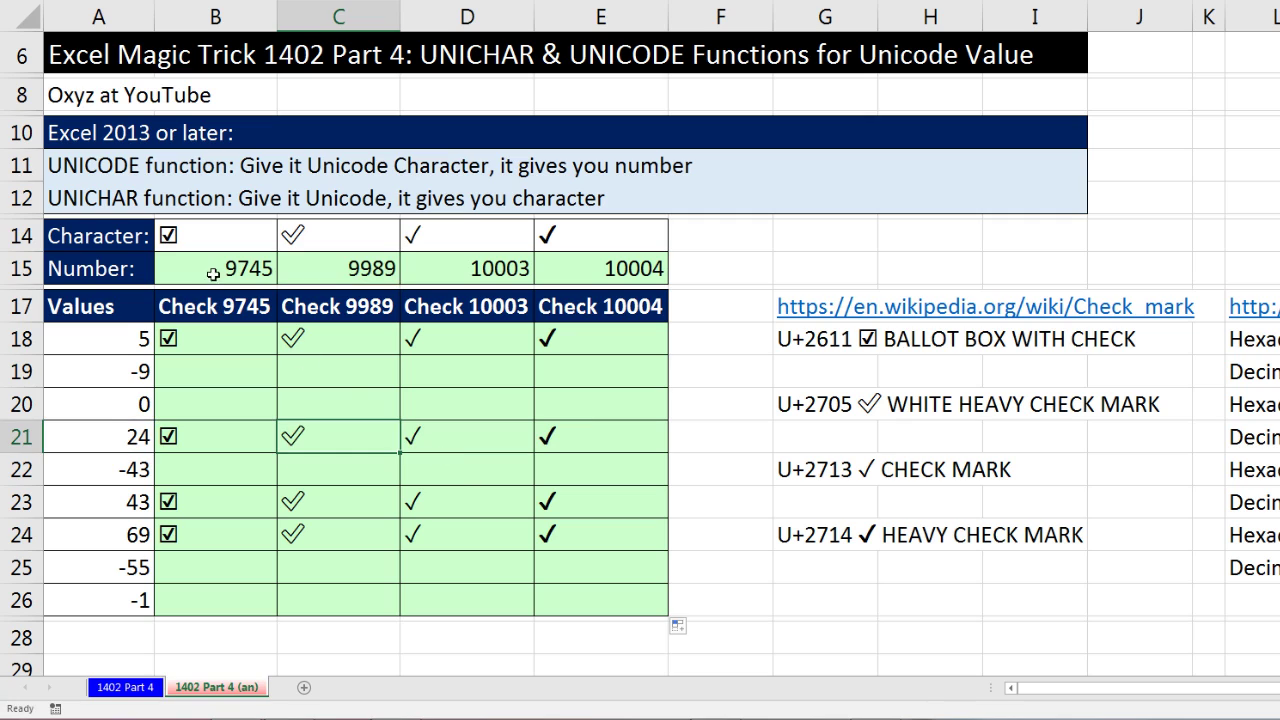